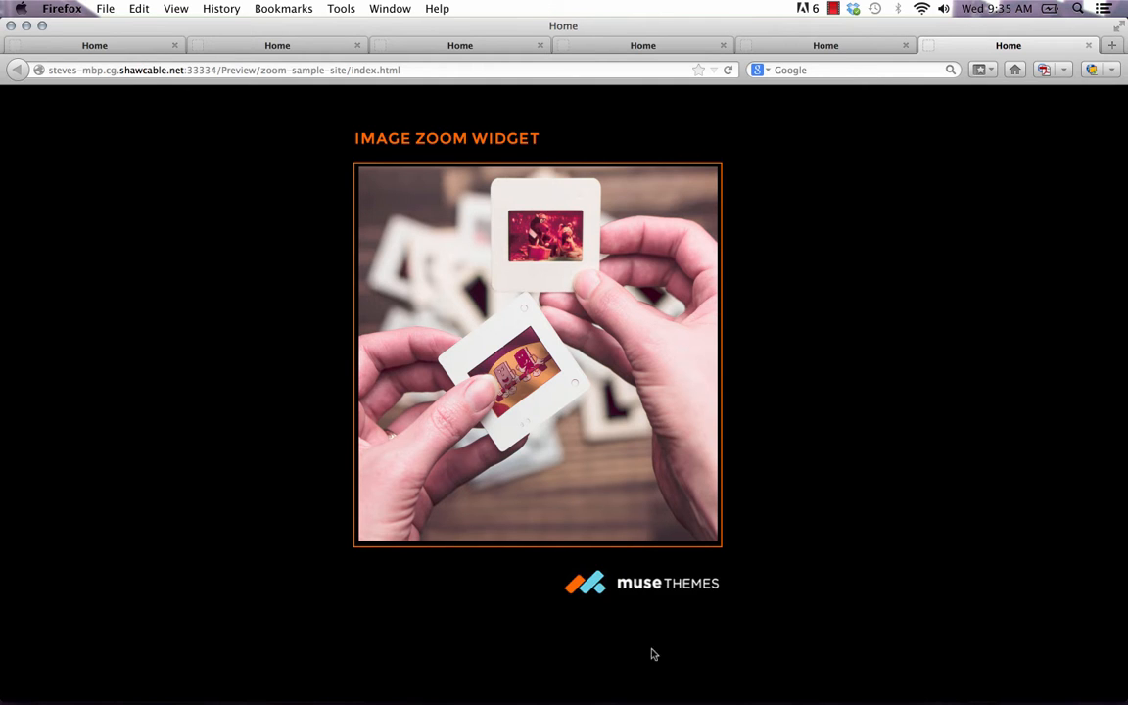
Switch to Adobe Muse and create a new site with the default site settings
mouse_move(433, 675)
click(473, 675)
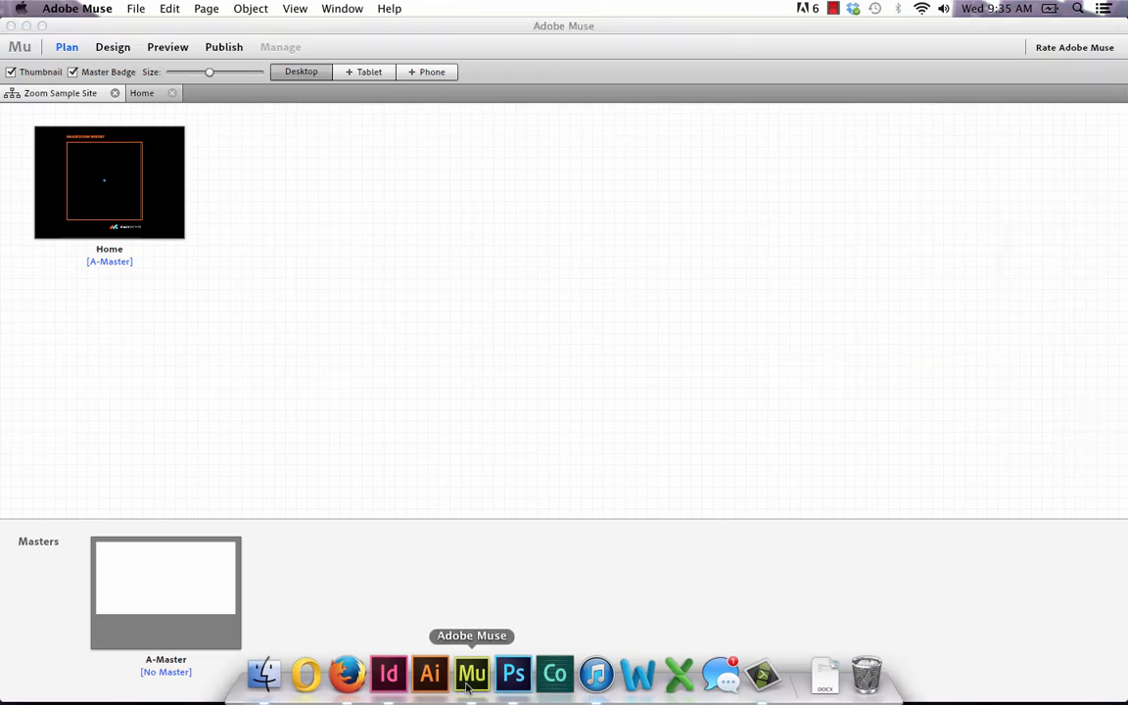
click(135, 7)
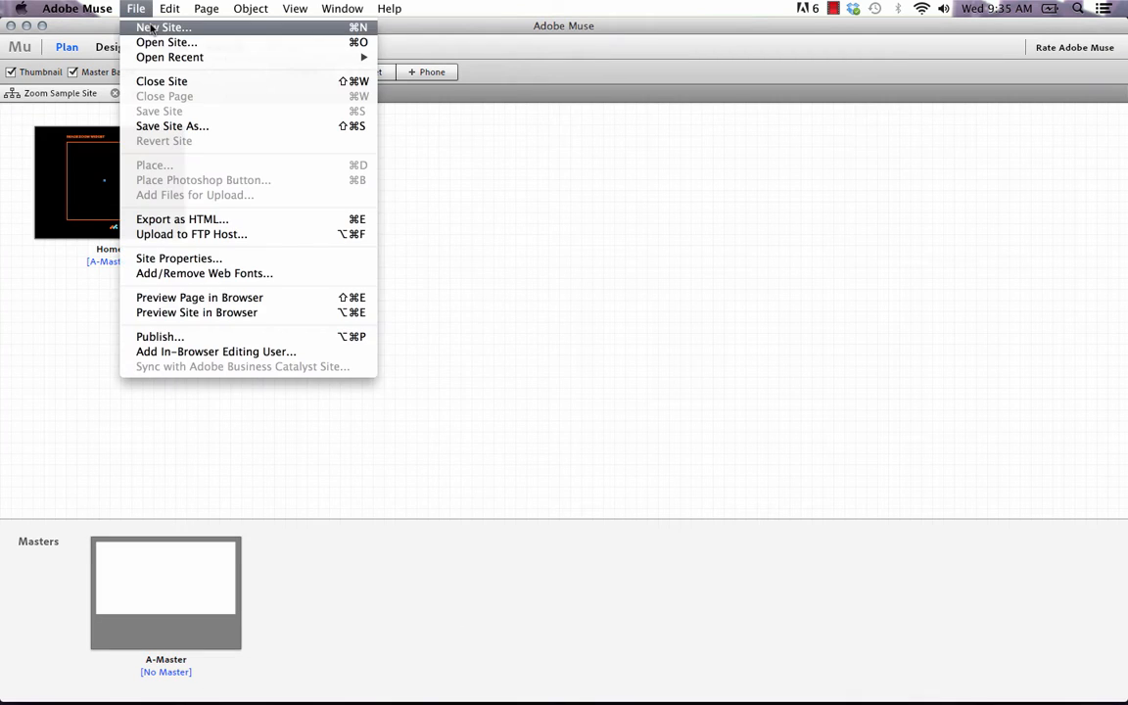
click(167, 29)
click(716, 482)
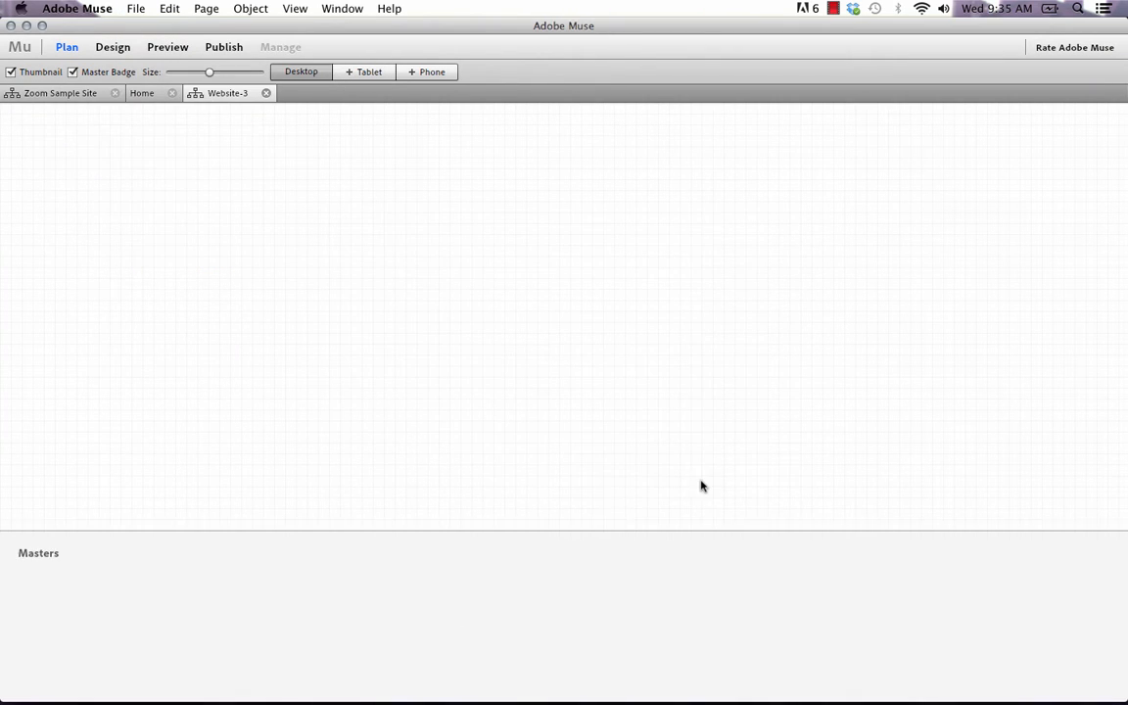
Open the Home page for design, set its browser fill to white and its stroke weight to 0
double_click(160, 177)
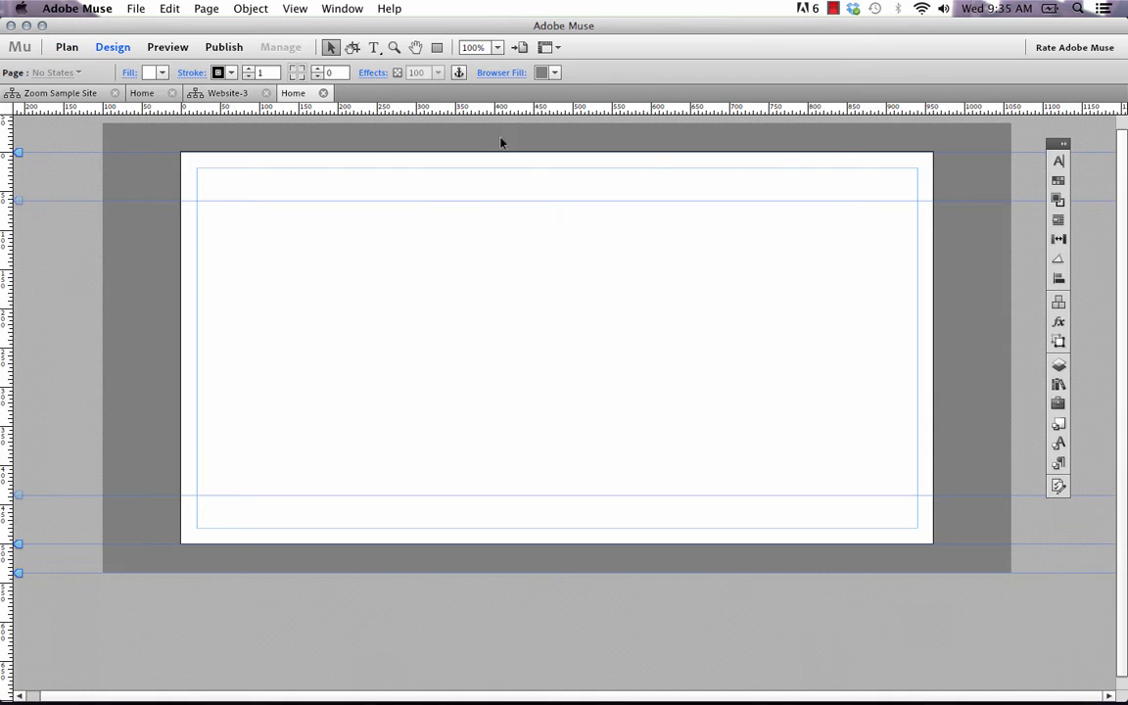
click(541, 72)
click(560, 116)
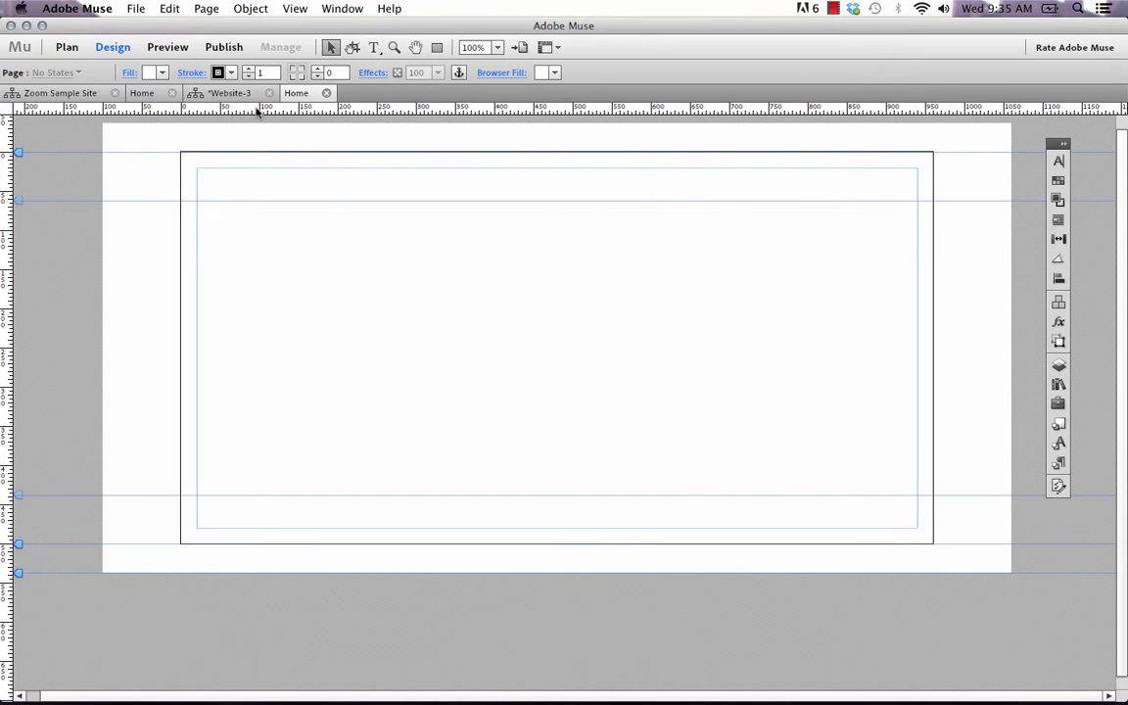
click(249, 76)
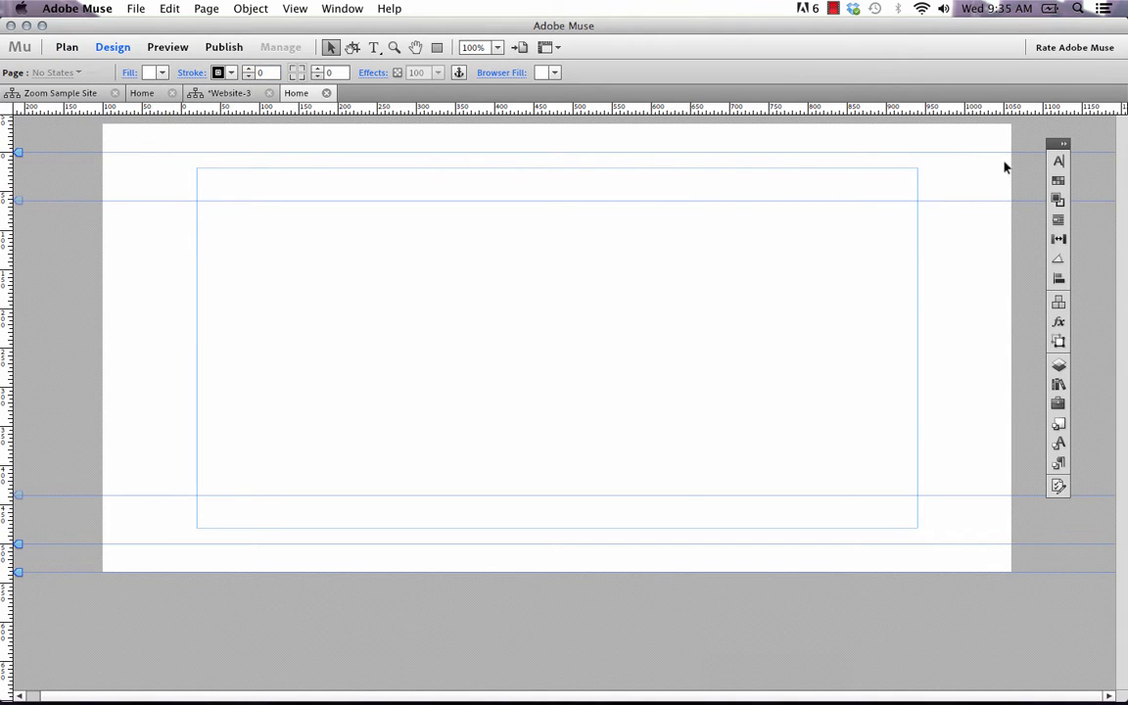
Place the 018 - Image Zoom (Mouseover) widget from the MuseThemes - Toolbox library in the page's left half and check its options
click(1065, 146)
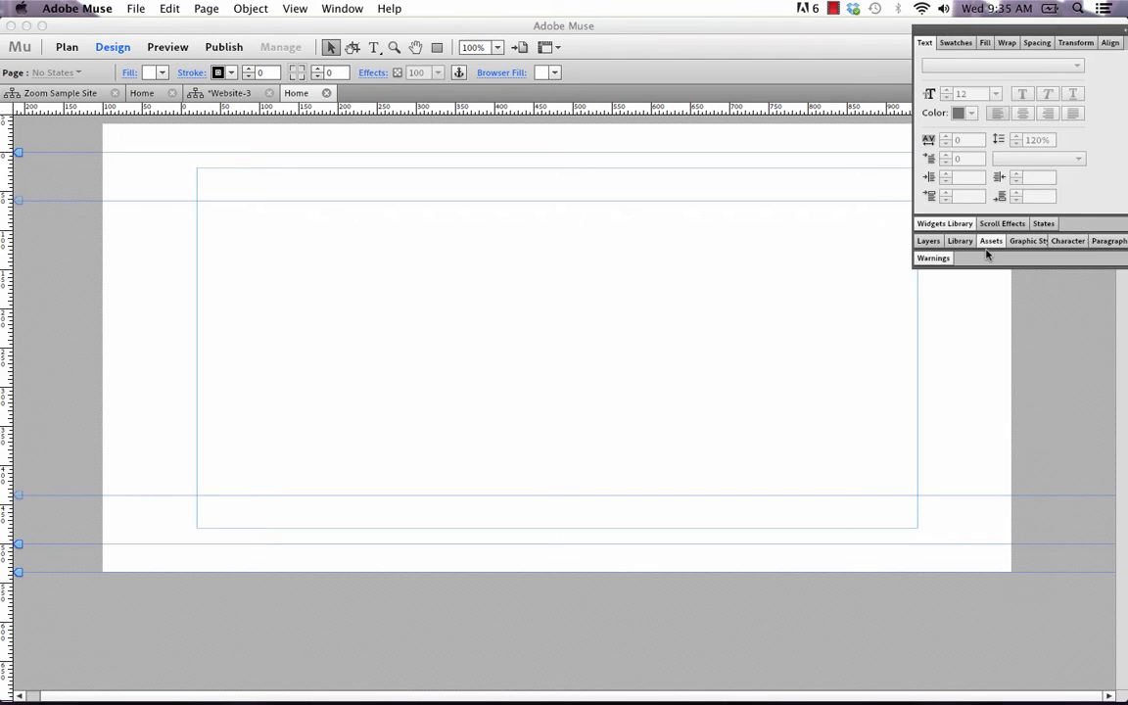
click(958, 243)
drag(957, 31, 925, 33)
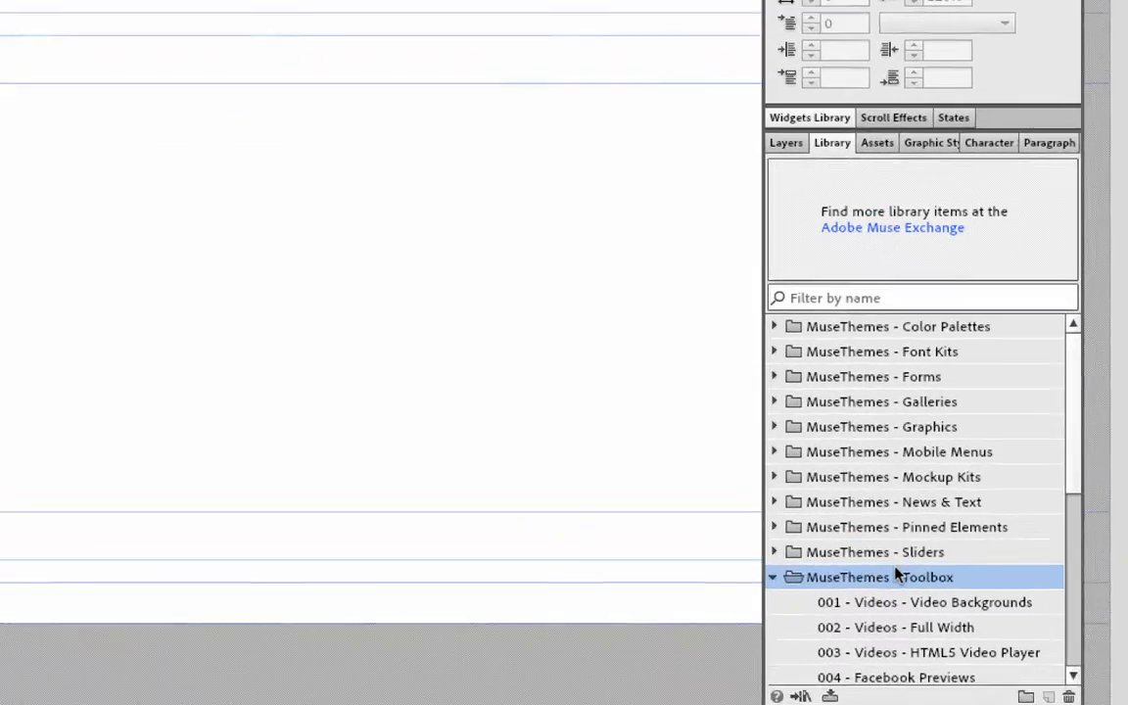
scroll(955, 543, down, 5)
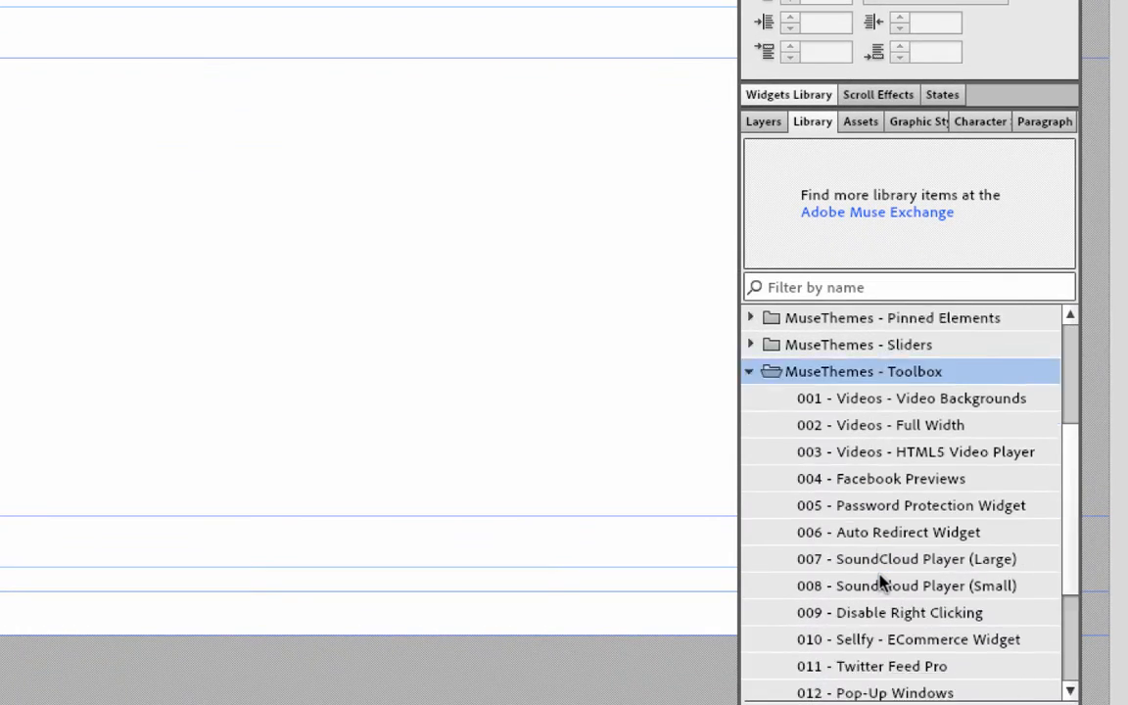
click(882, 668)
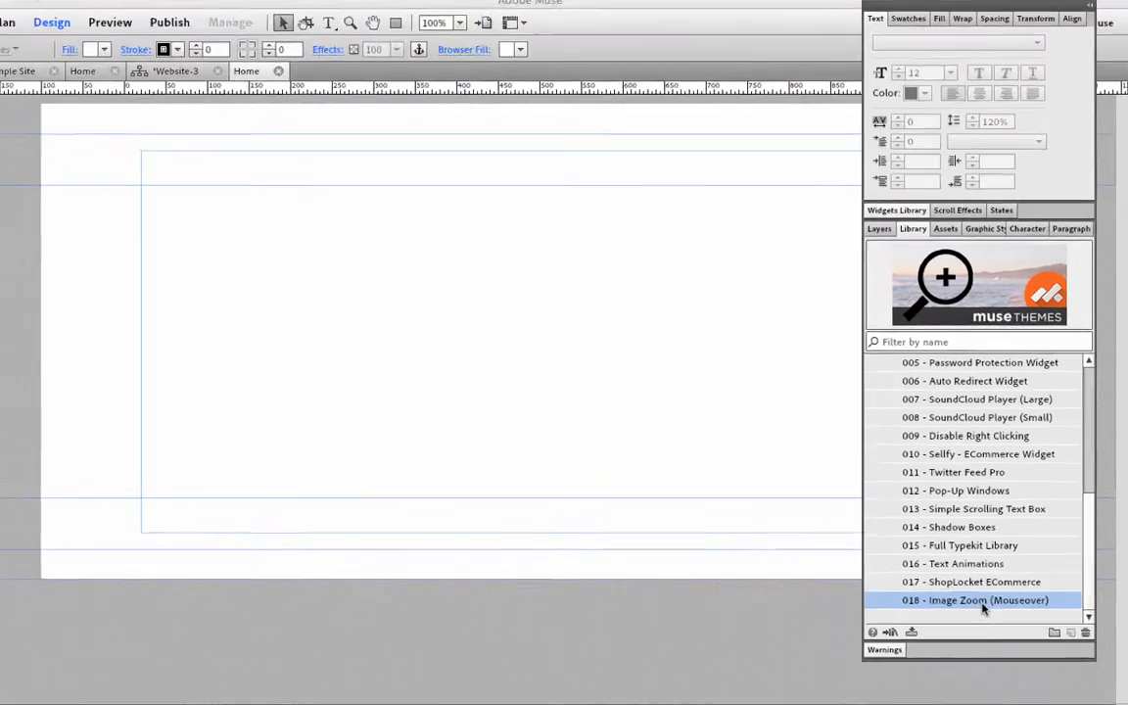
drag(919, 662, 450, 494)
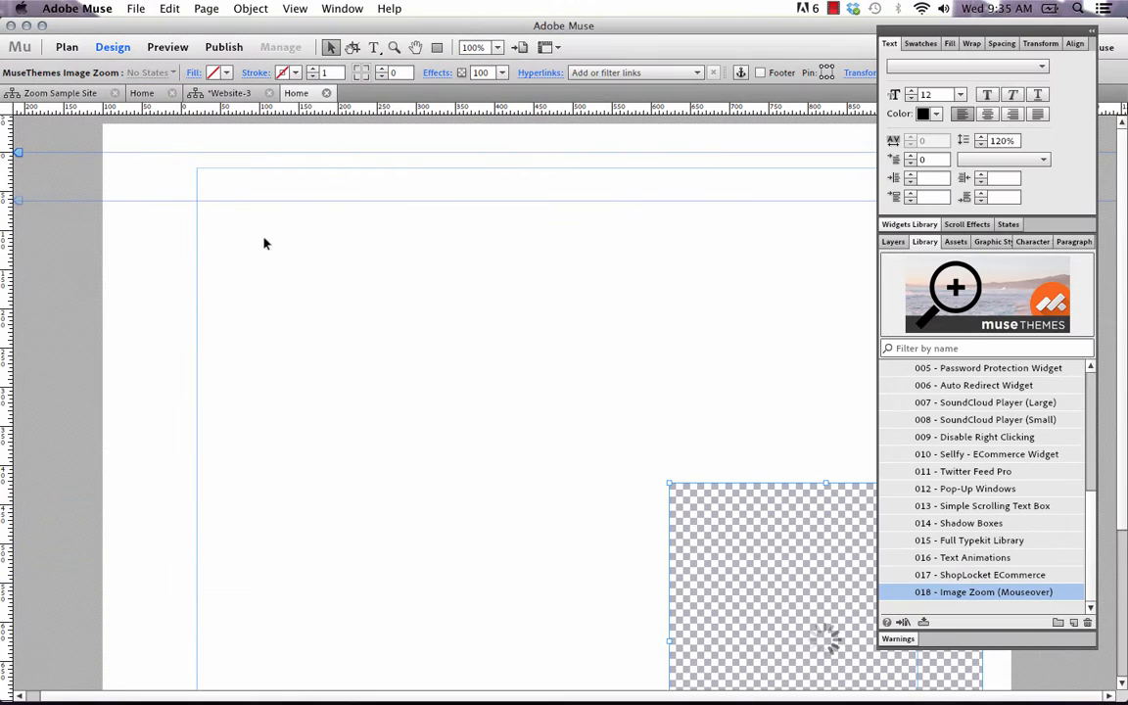
drag(734, 566, 372, 285)
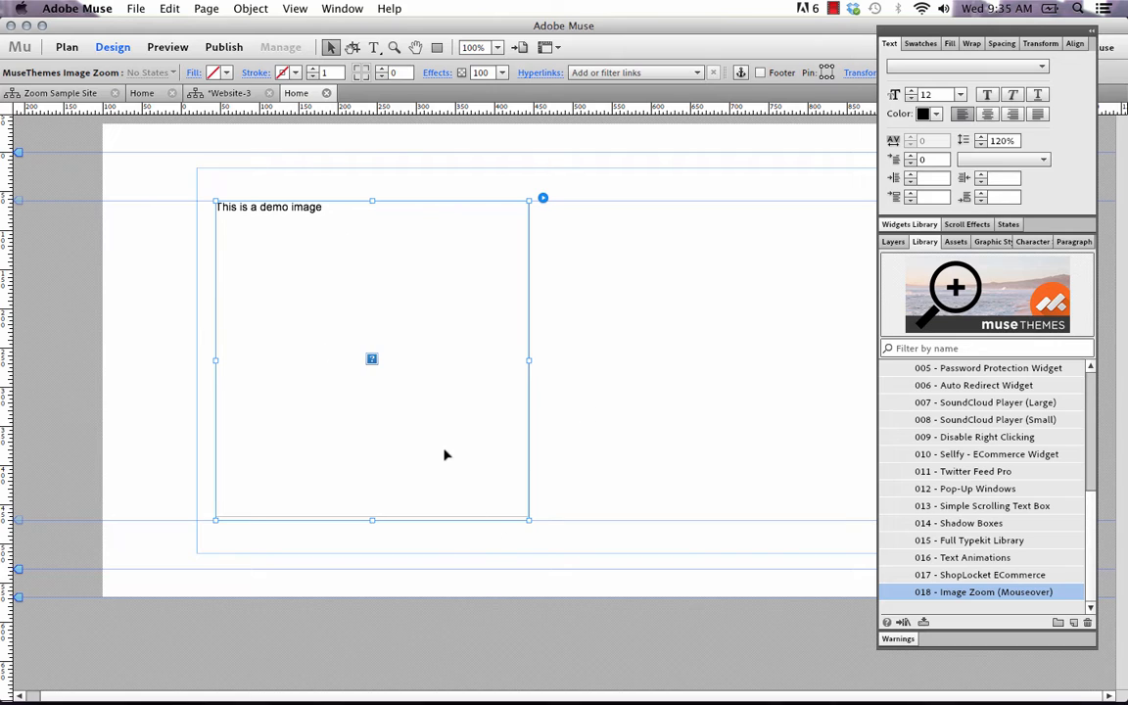
click(543, 200)
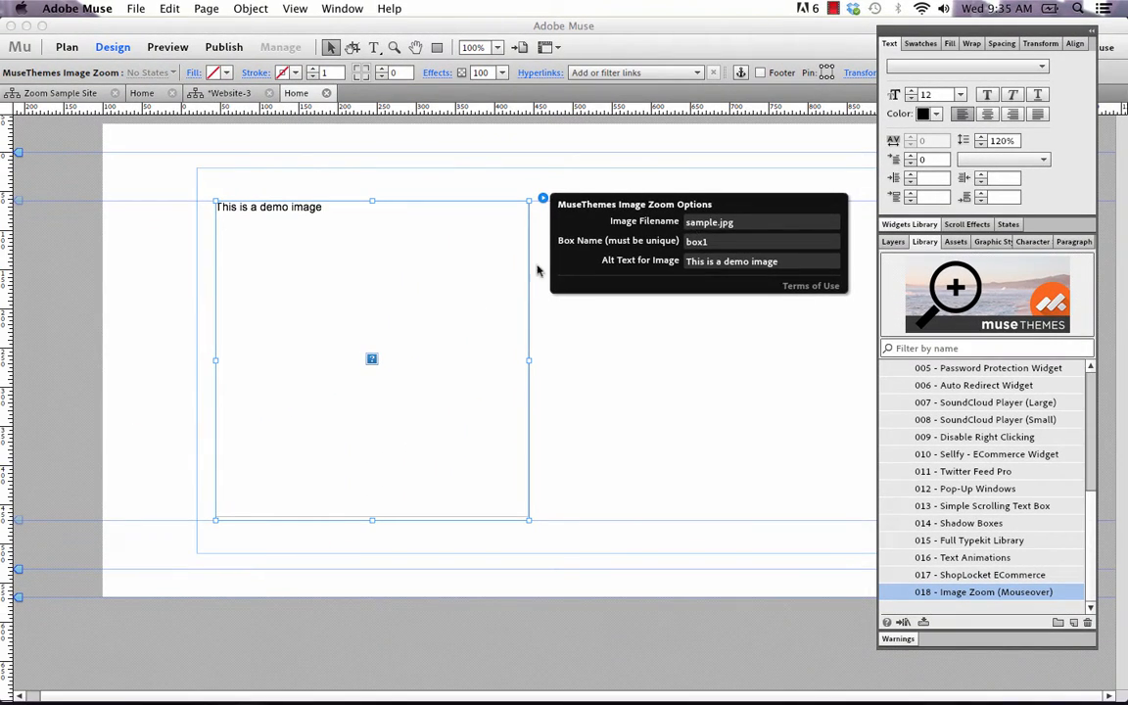
click(443, 182)
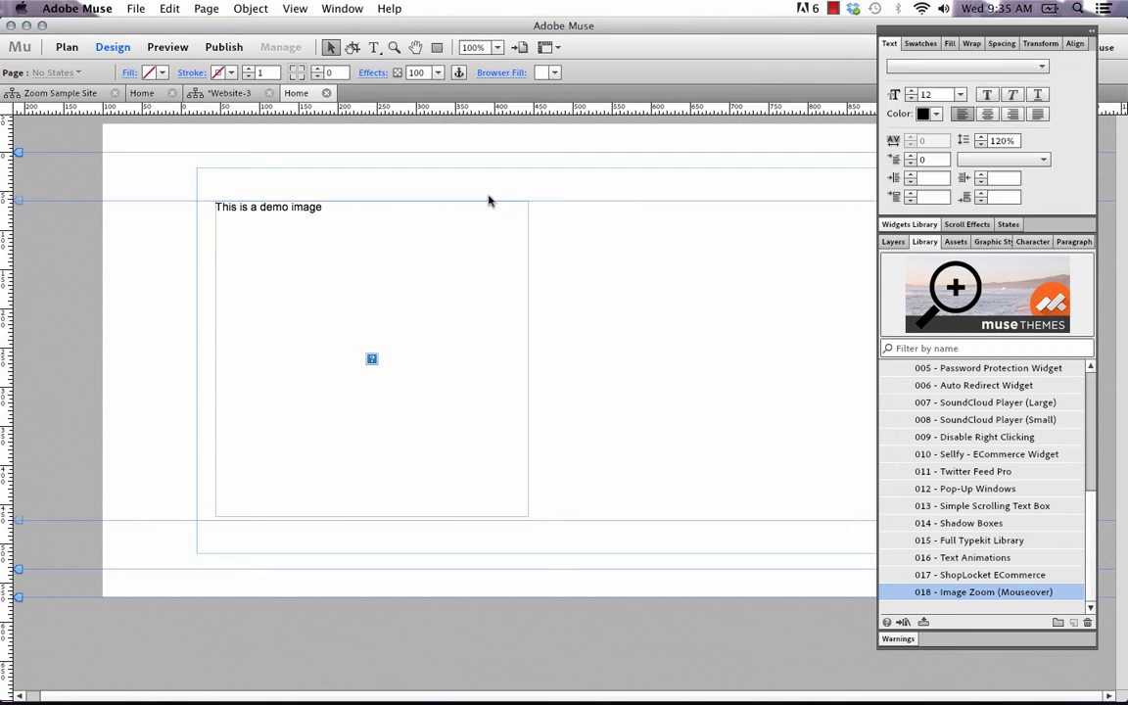
Preview sample.jpg from the Image Zoom folder, add it to the site's files for upload, and check it among the assets
click(137, 9)
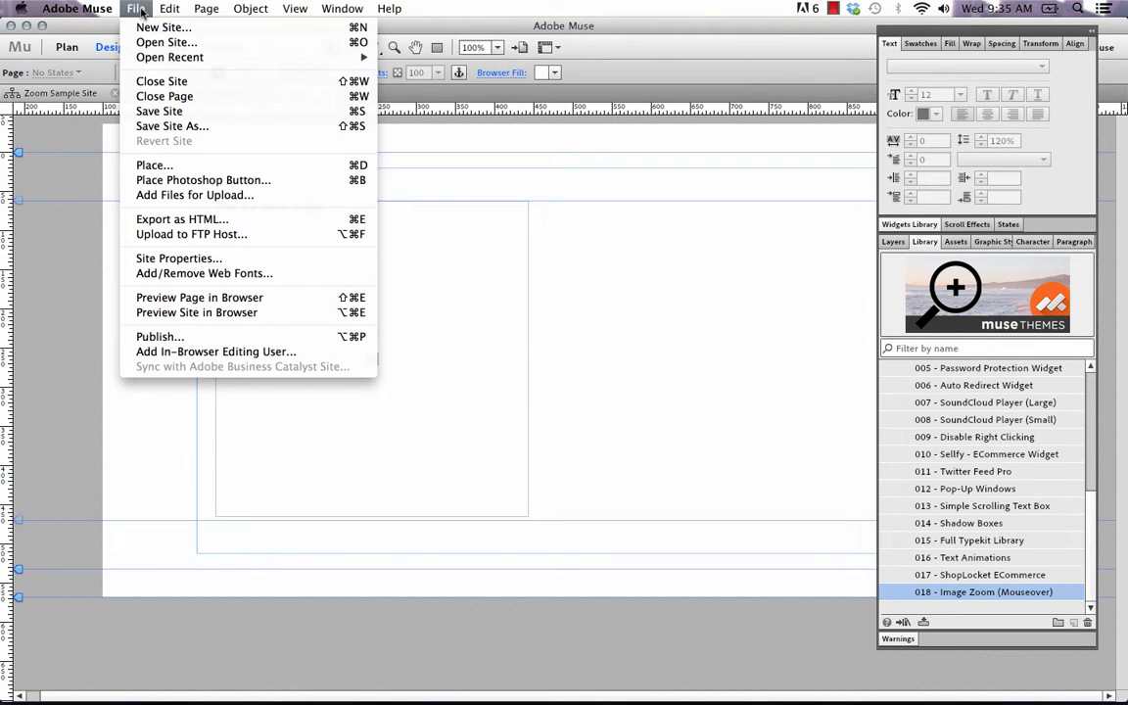
click(192, 197)
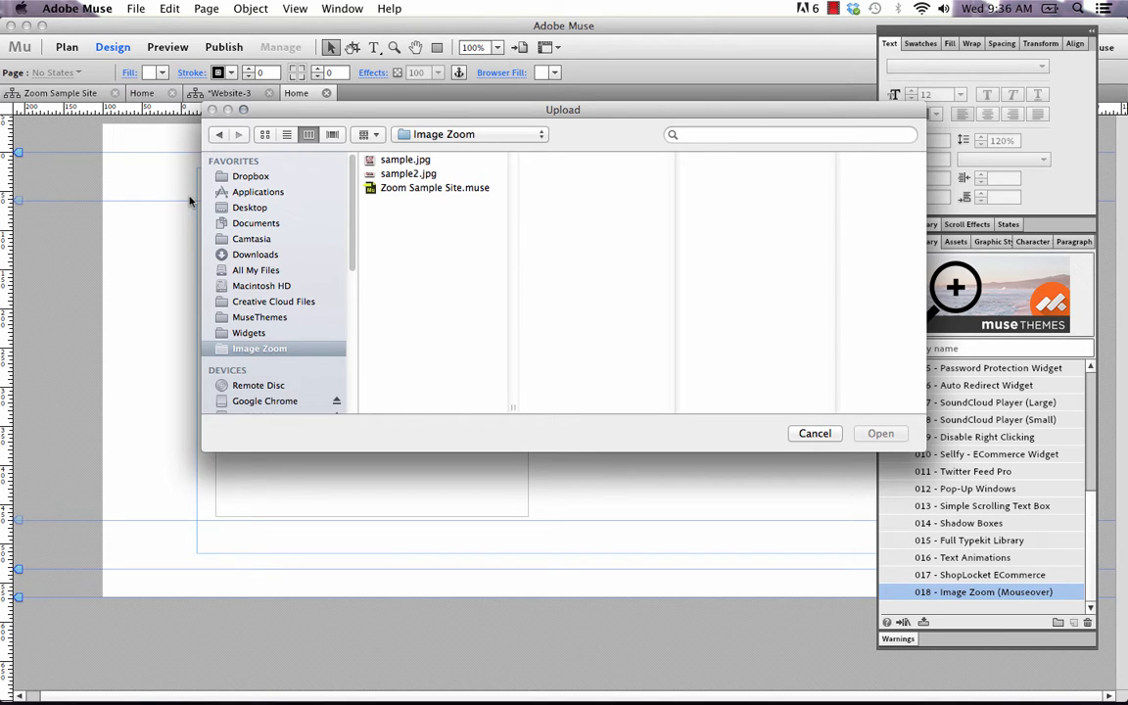
click(424, 164)
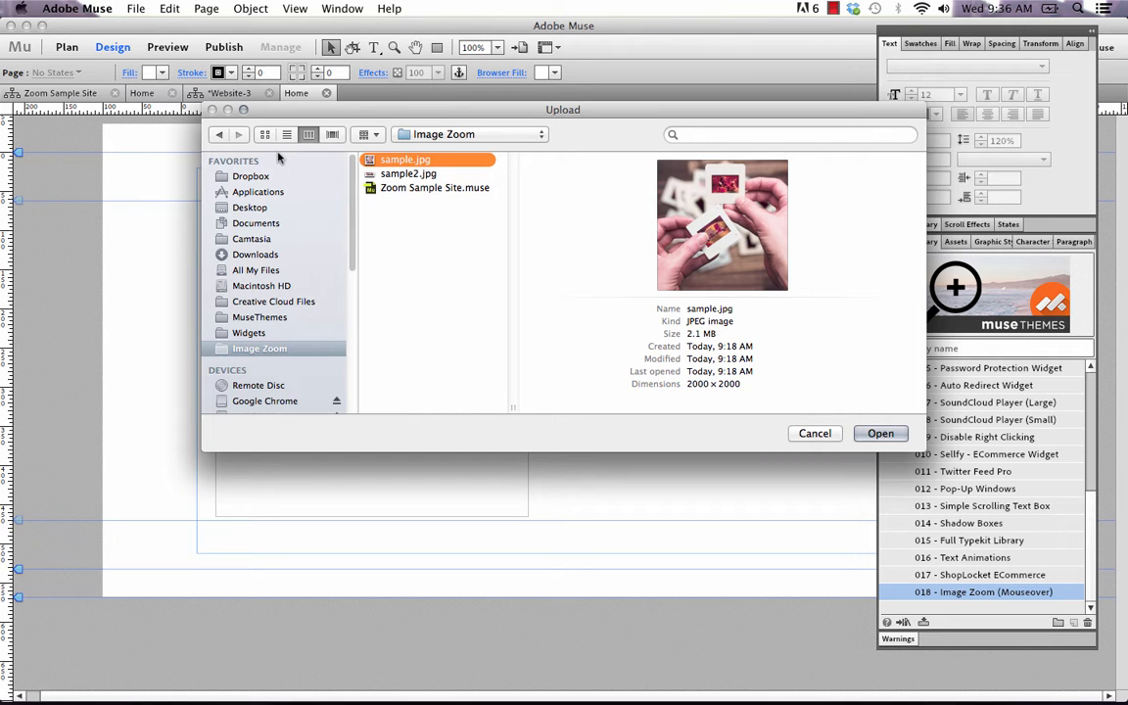
key(space)
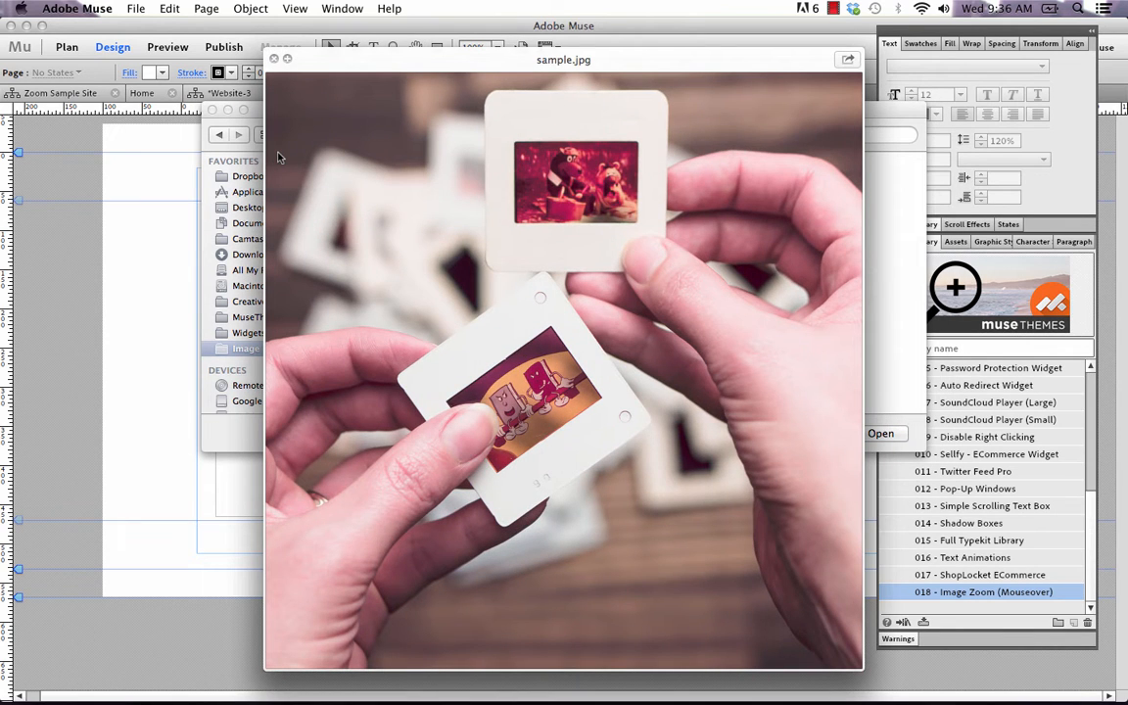
key(space)
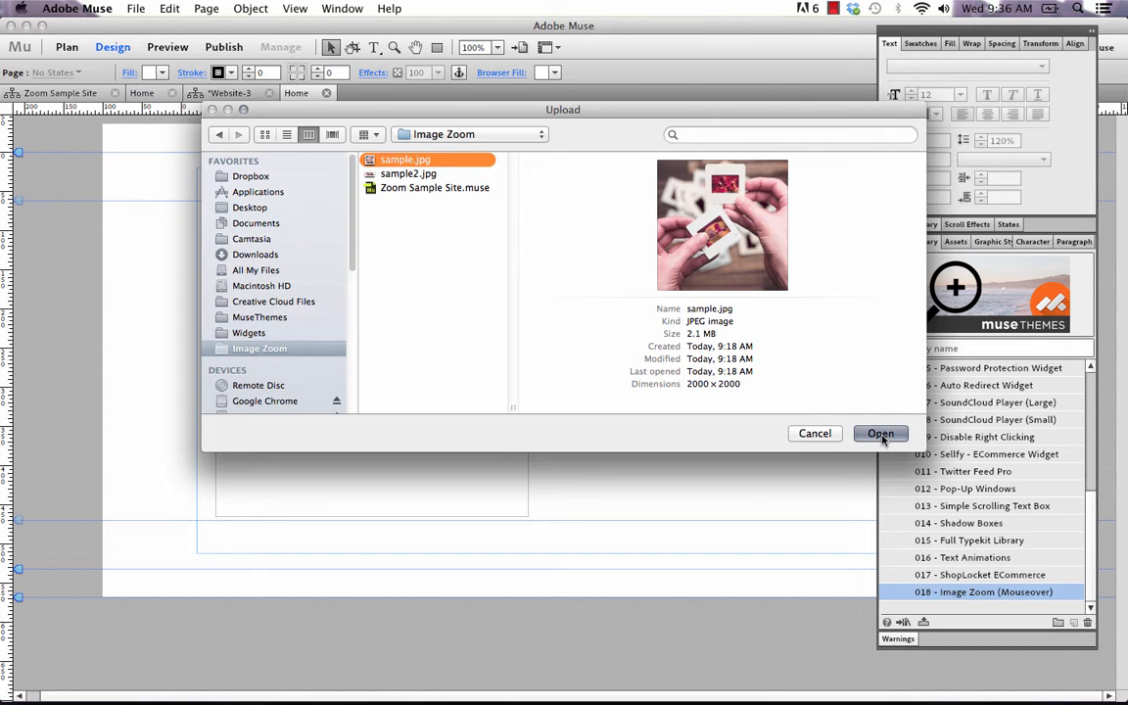
click(880, 433)
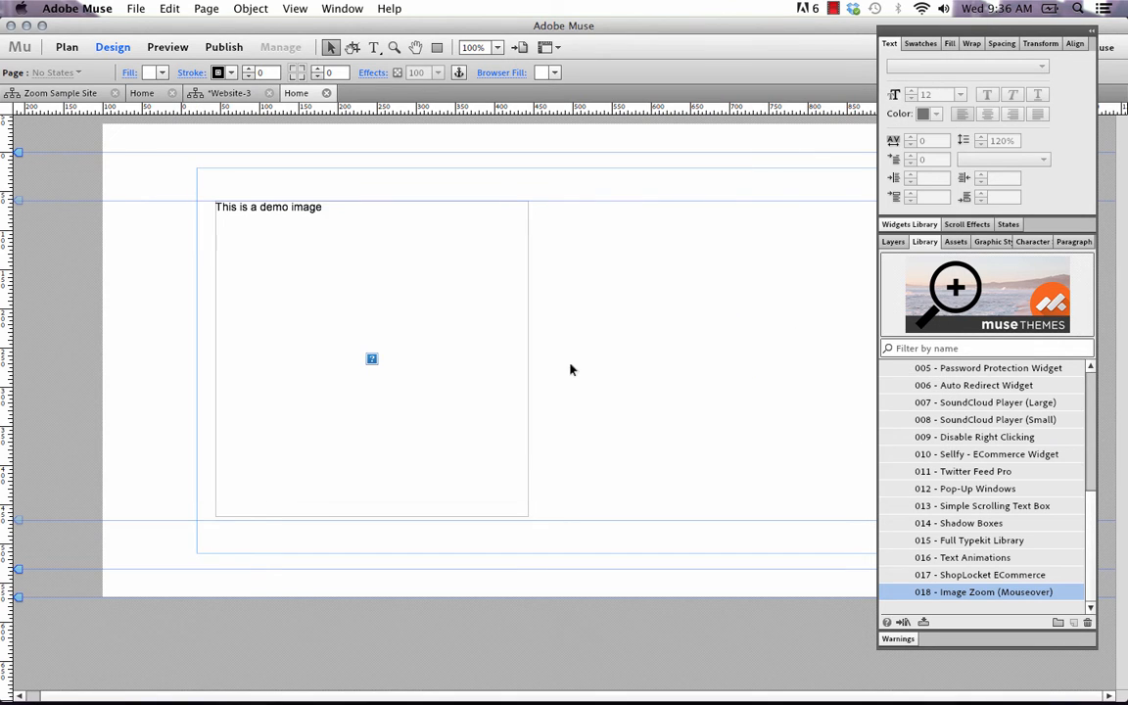
click(954, 243)
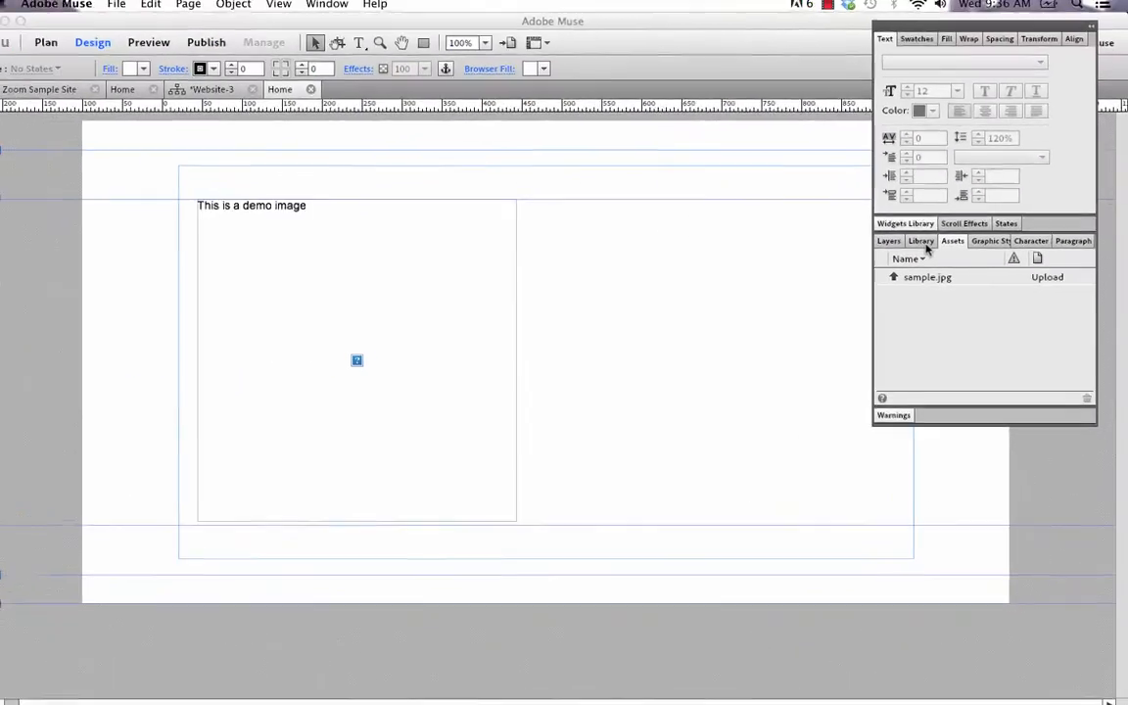
click(721, 214)
Enter sample.jpg as the image filename in the Image Zoom widget's options
click(387, 283)
click(543, 198)
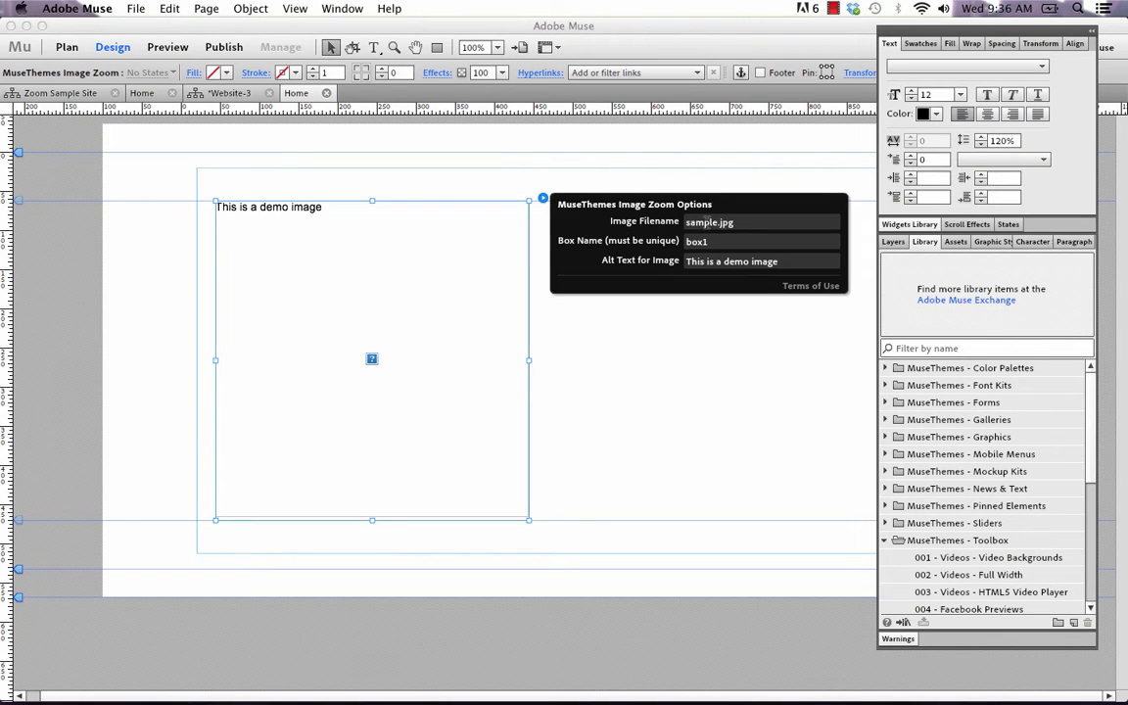
drag(740, 223, 672, 216)
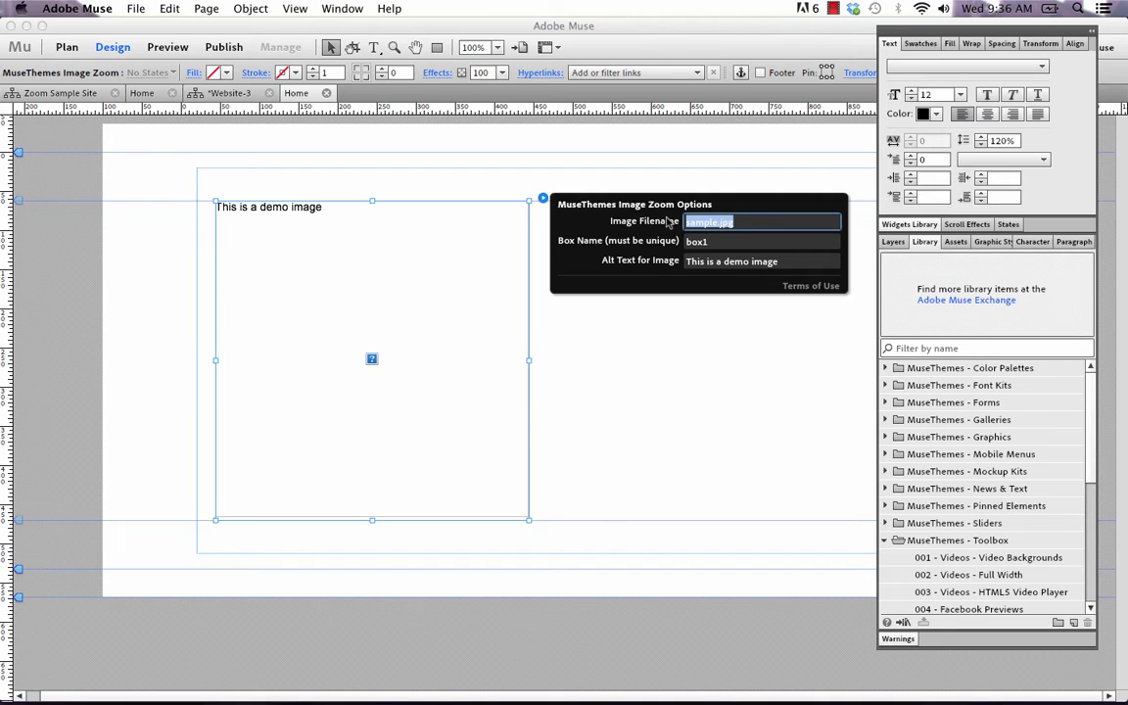
text(sample.jpg)
key(Return)
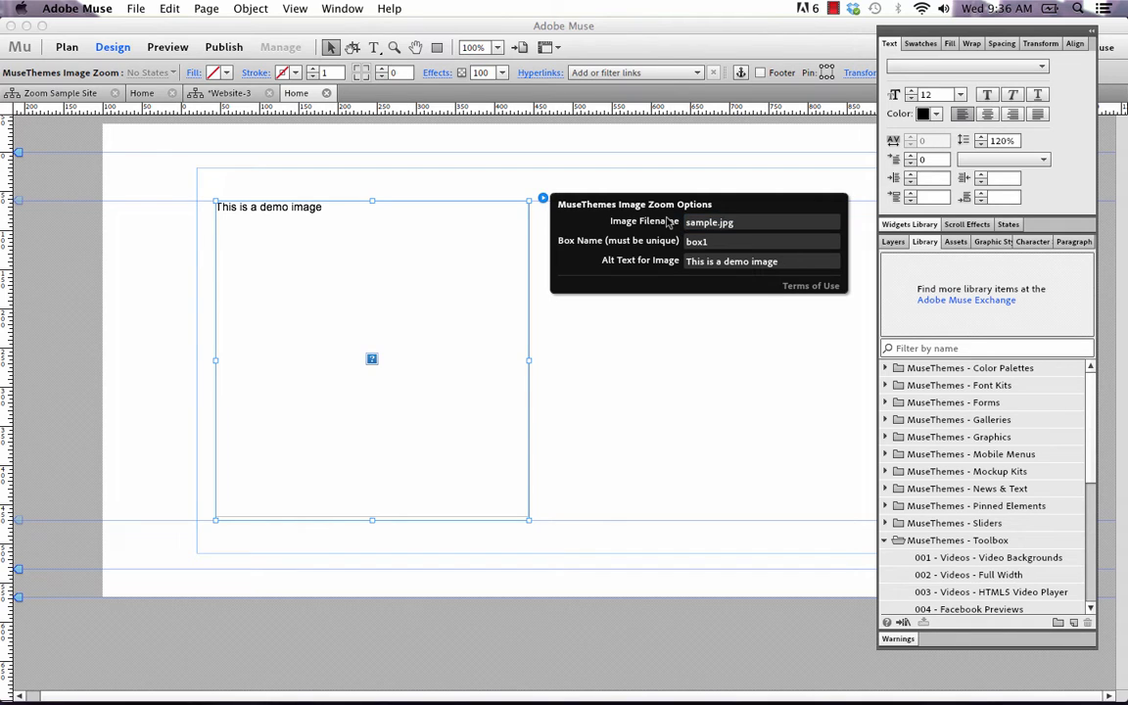
click(434, 146)
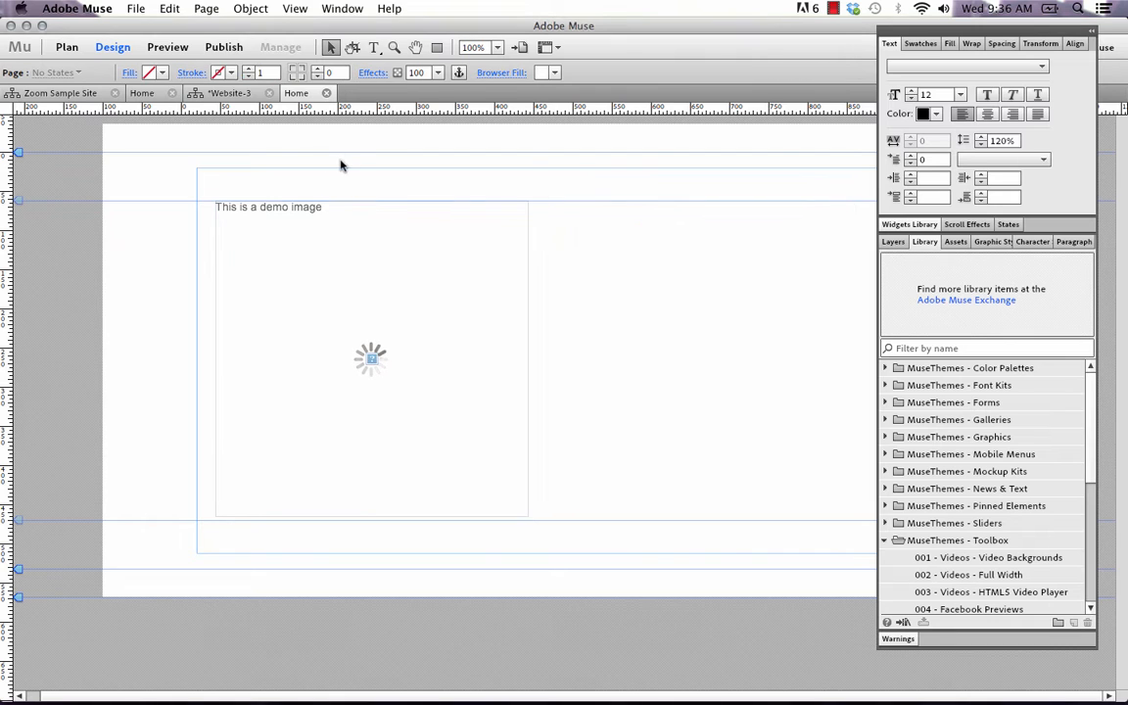
Preview the page in the browser to examine the zoom image, and return to Adobe Muse
click(136, 8)
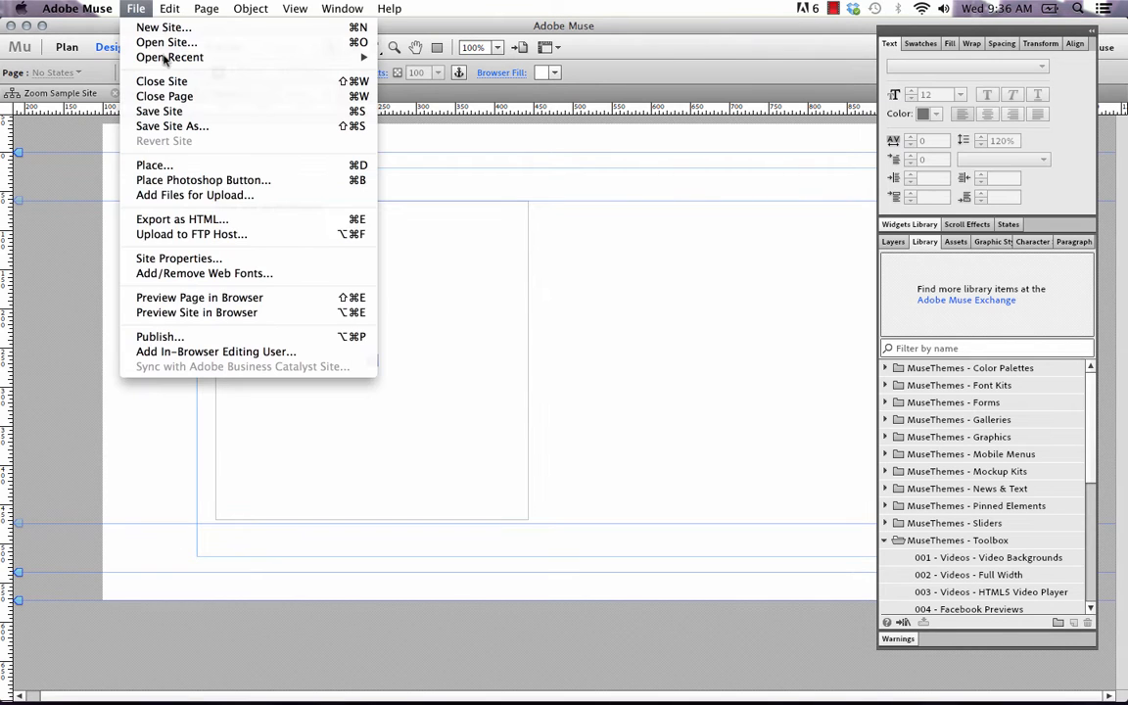
click(221, 298)
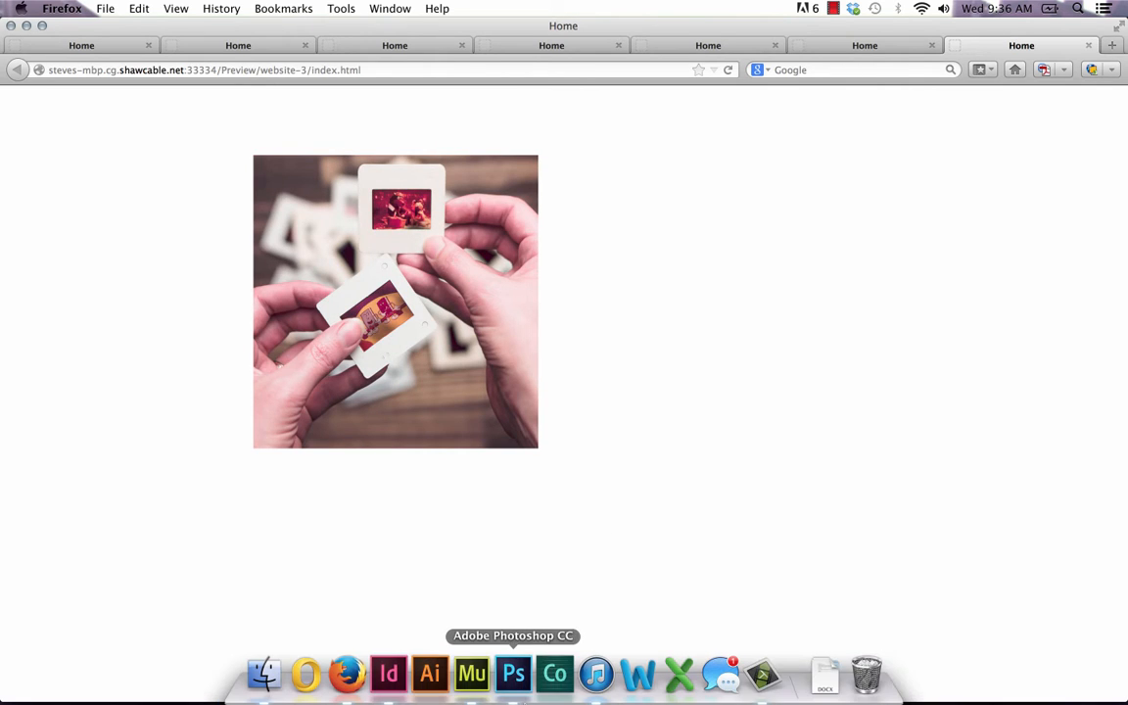
click(473, 685)
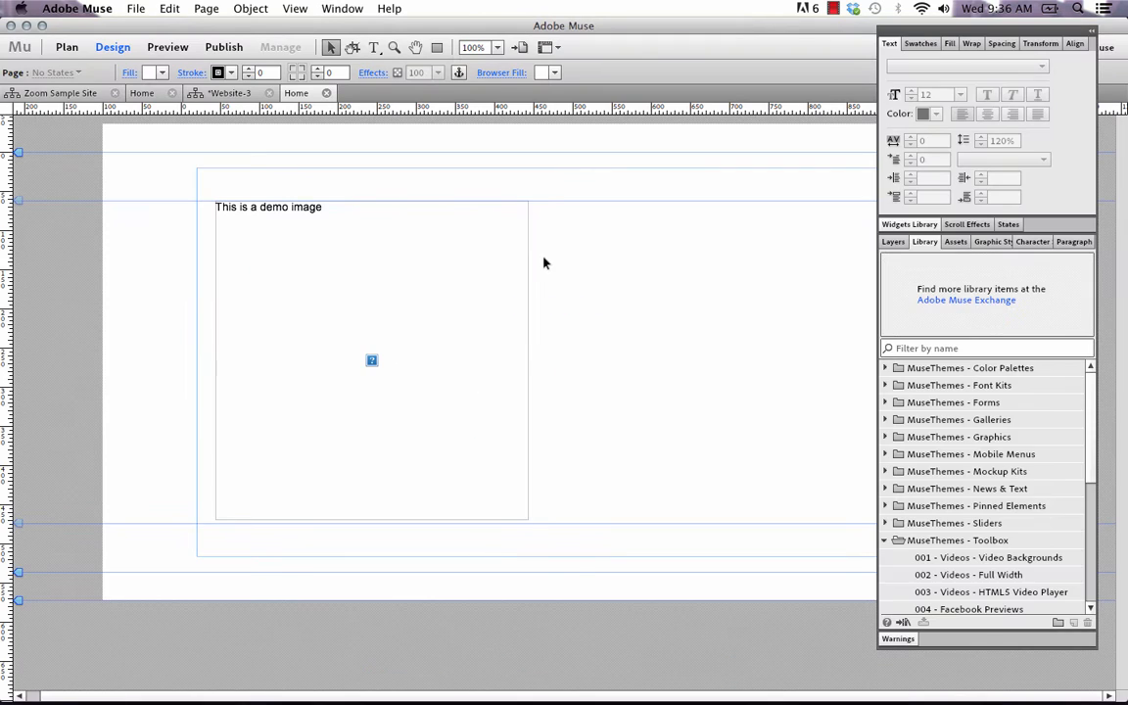
Move the Image Zoom widget to X 20 at the left margin and park the collapsed panel group beside the page
click(522, 295)
drag(516, 287, 495, 284)
click(1092, 32)
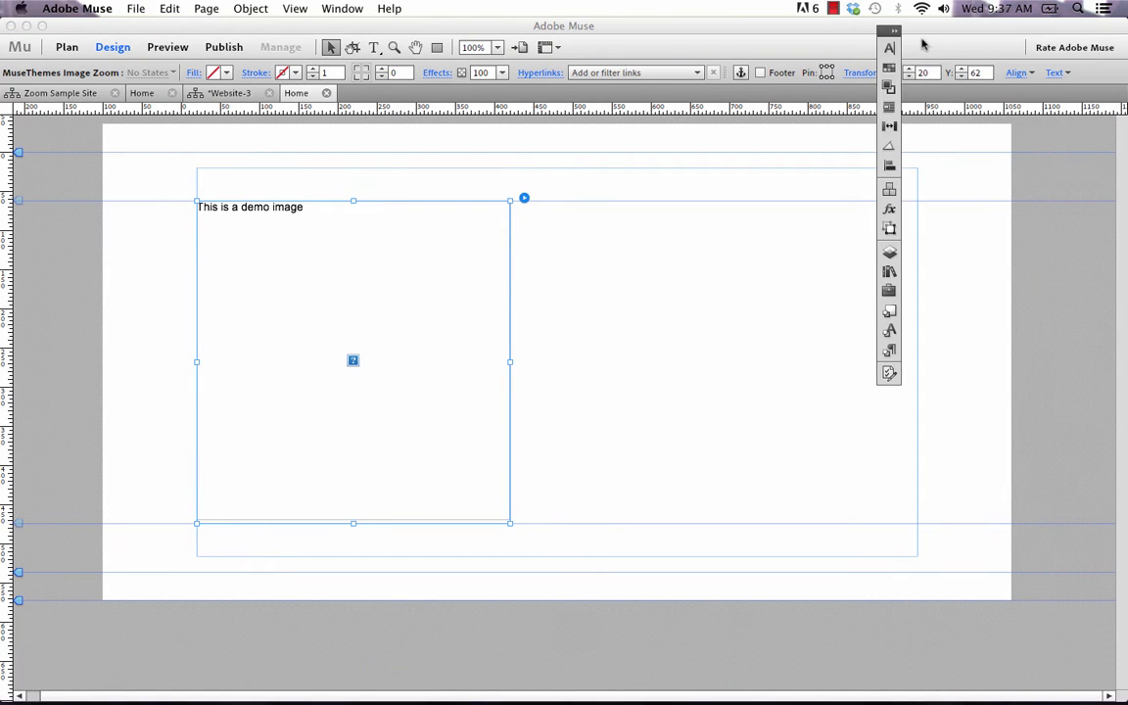
drag(885, 32, 1044, 175)
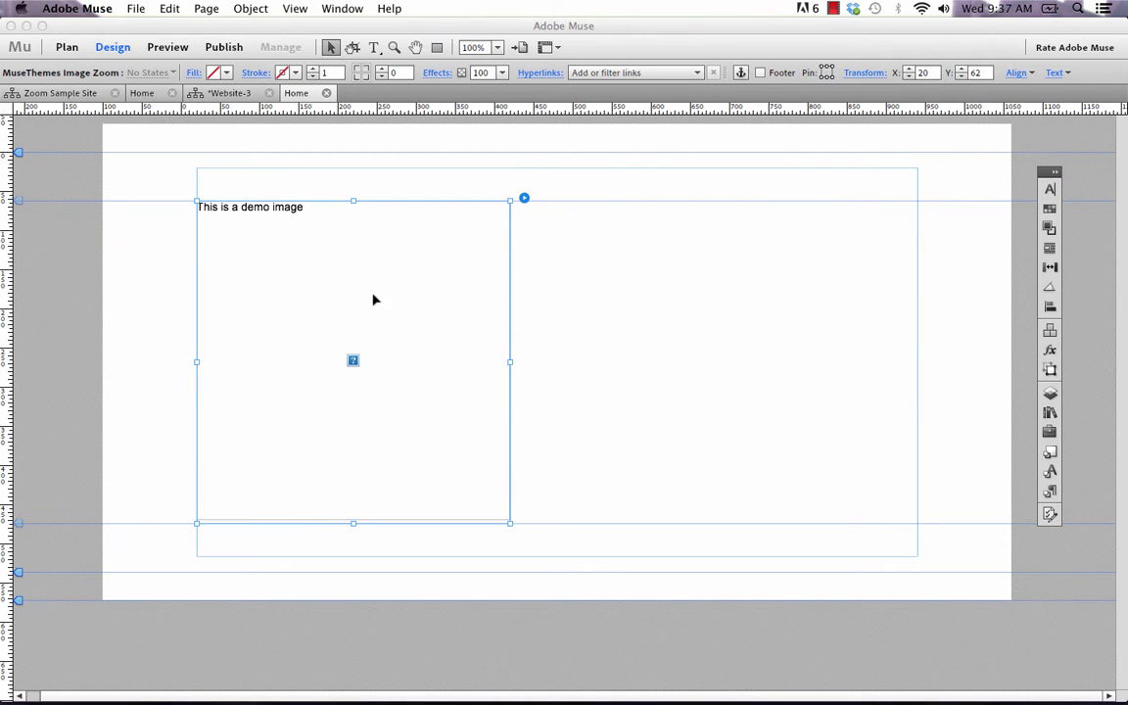
Duplicate the Image Zoom widget to X 460 beside the original and set the copy's box name to box2
drag(372, 299, 701, 285)
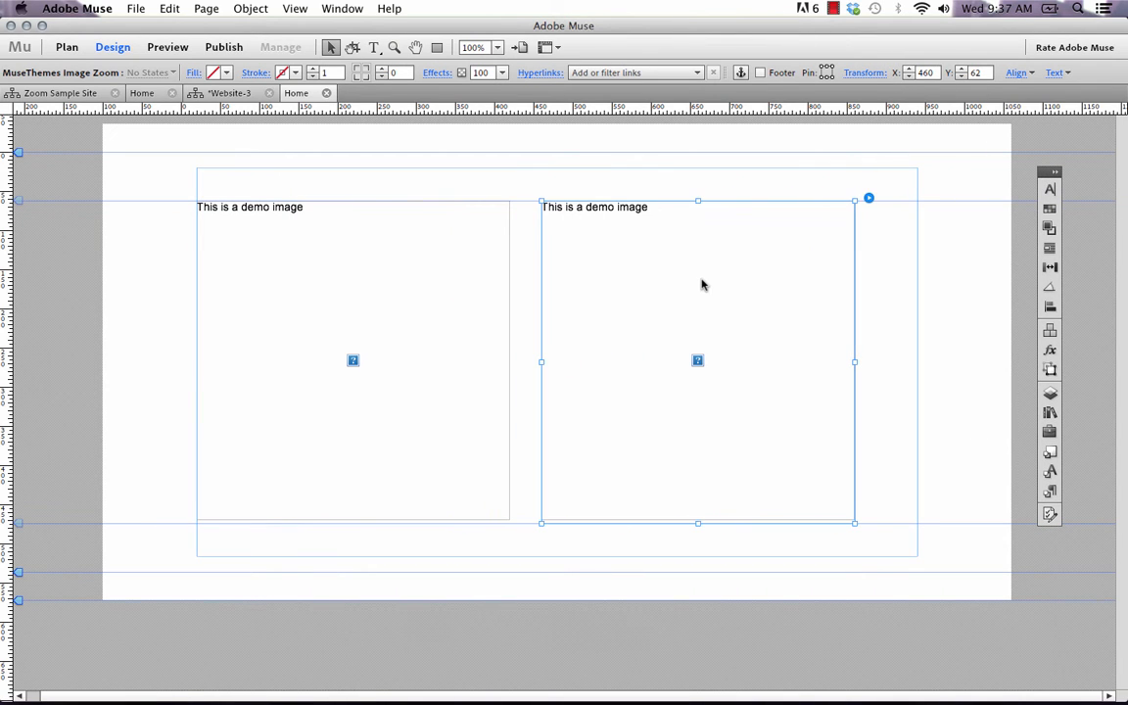
click(869, 198)
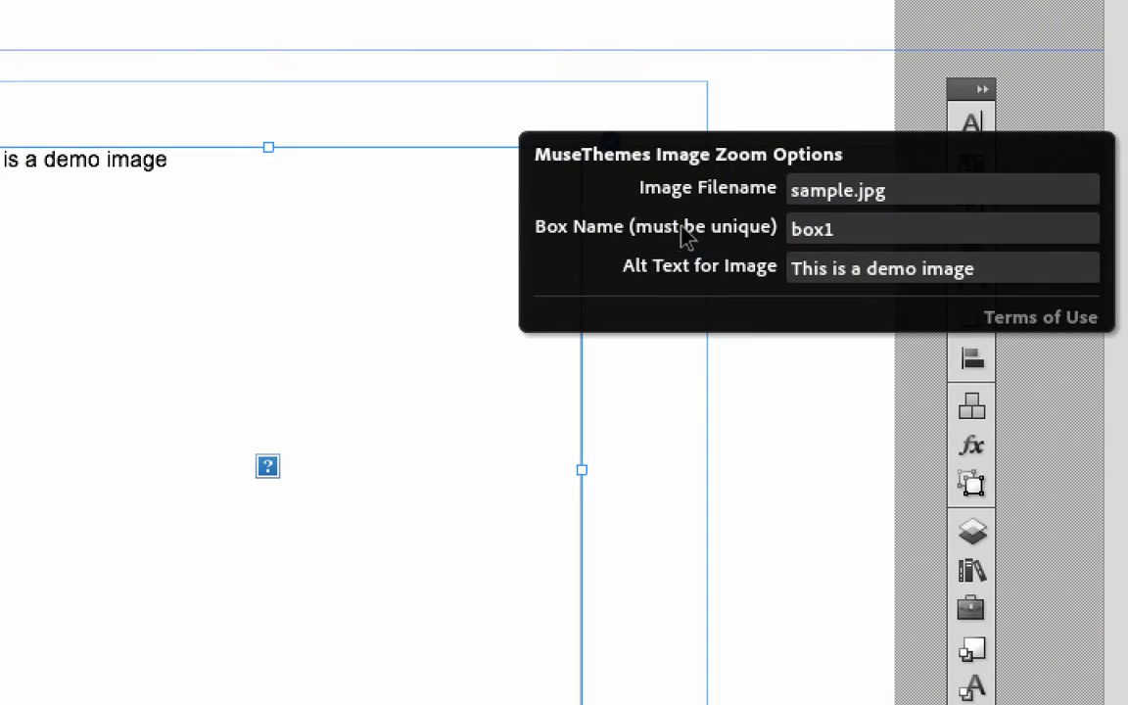
click(876, 240)
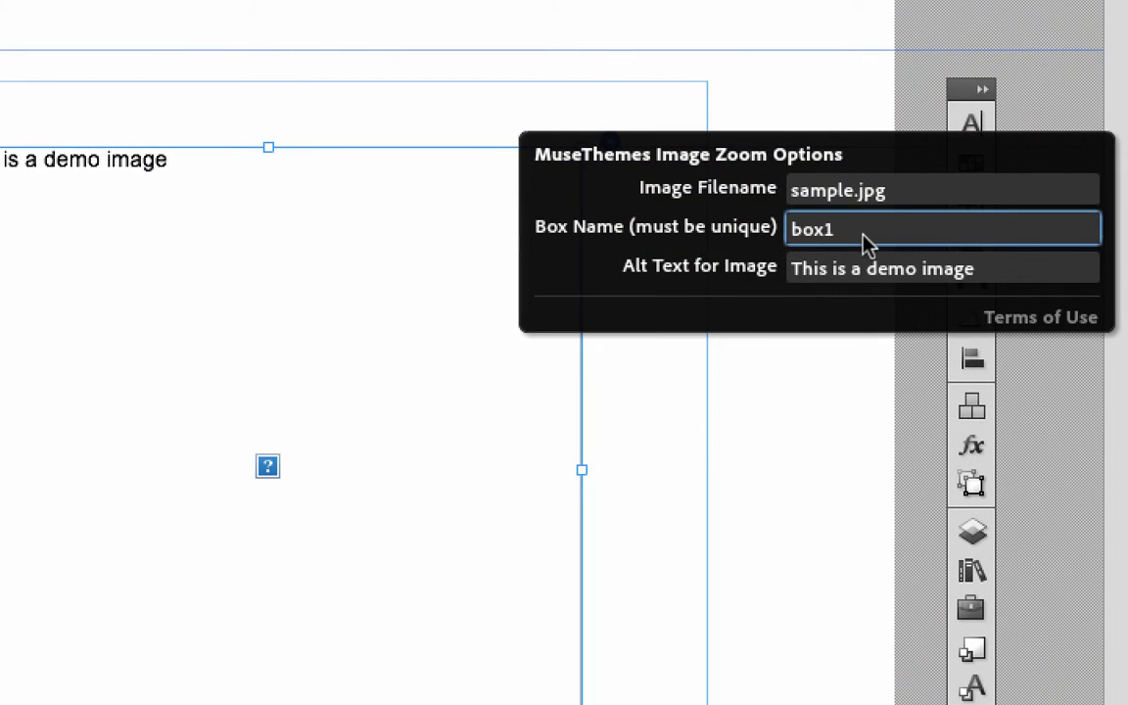
key(Return)
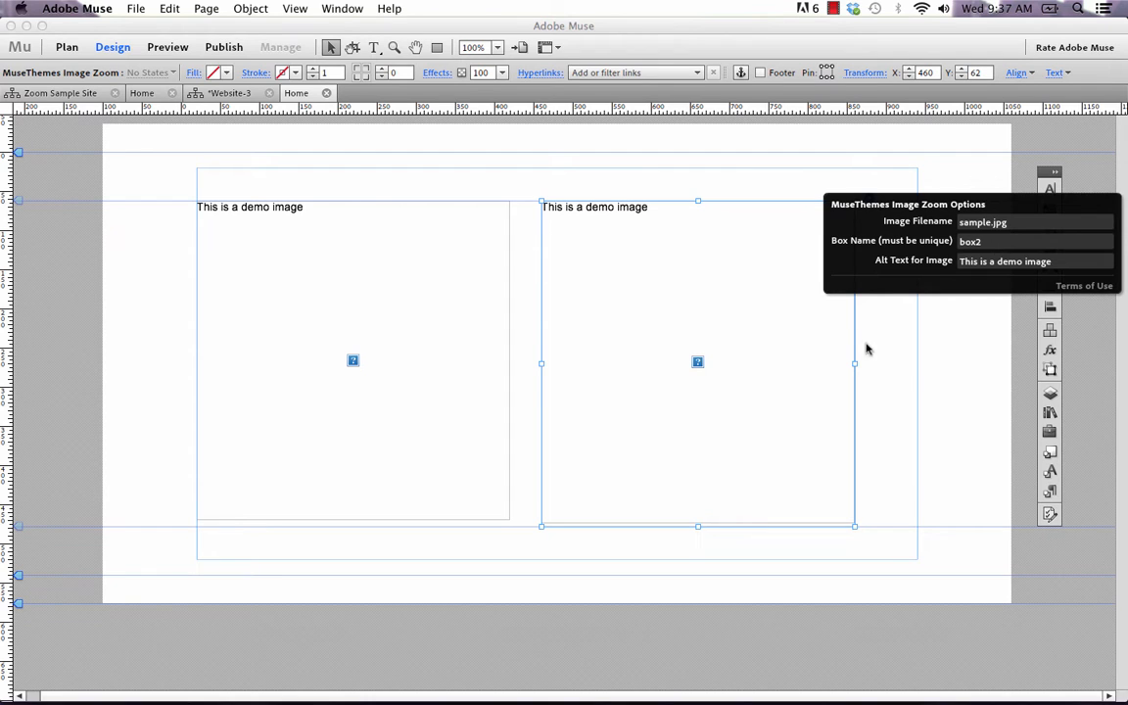
Delete the duplicate Image Zoom widget
click(760, 402)
key(Delete)
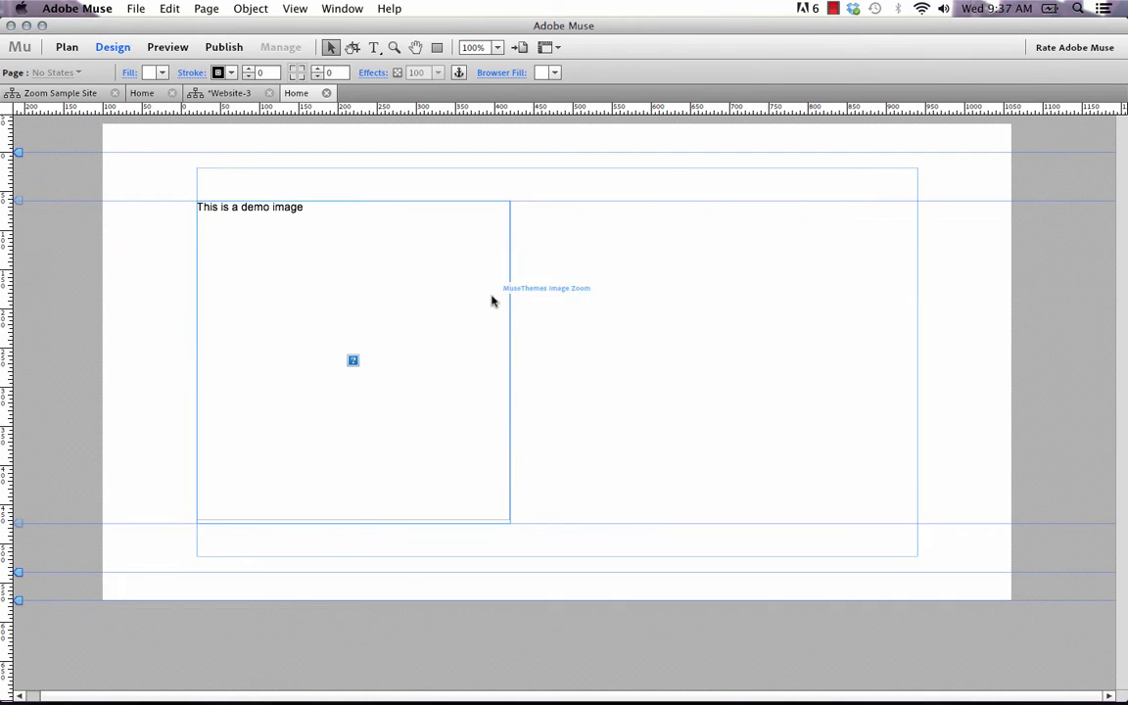
Move the Image Zoom widget to X 241 and reshape it to about 487 px wide by 310 px high
drag(440, 295, 613, 295)
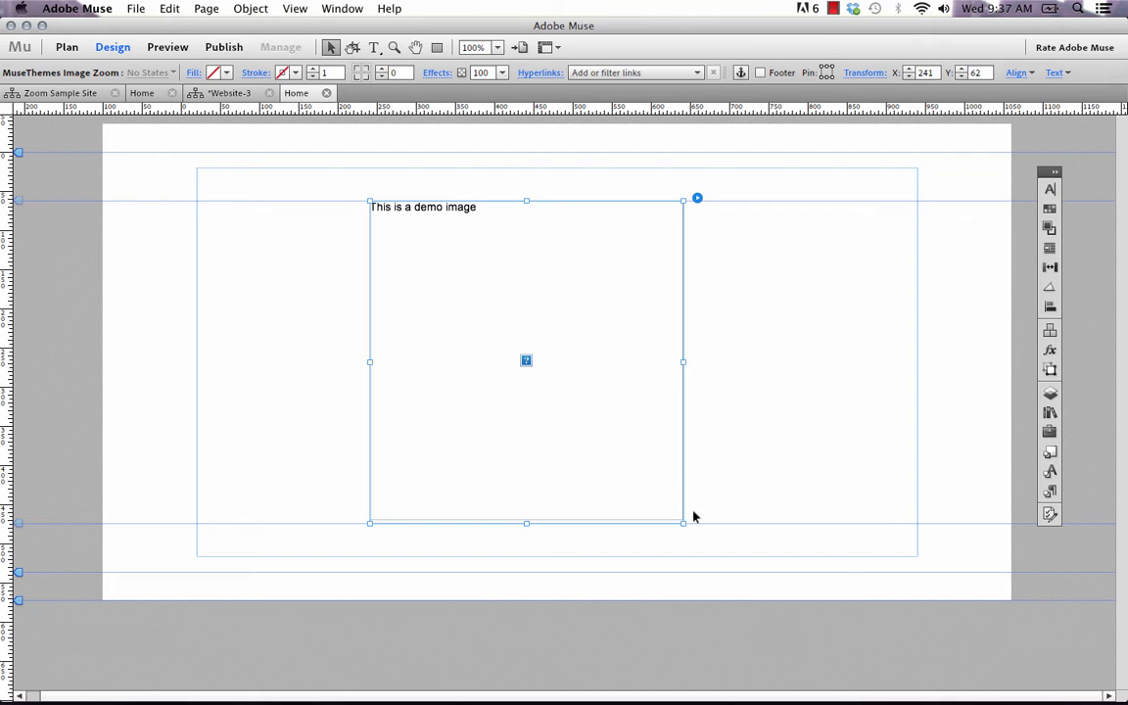
drag(681, 525, 751, 436)
Preview the page in the browser to examine how the image fits the reshaped widget, return to Adobe Muse and deselect the widget
click(136, 8)
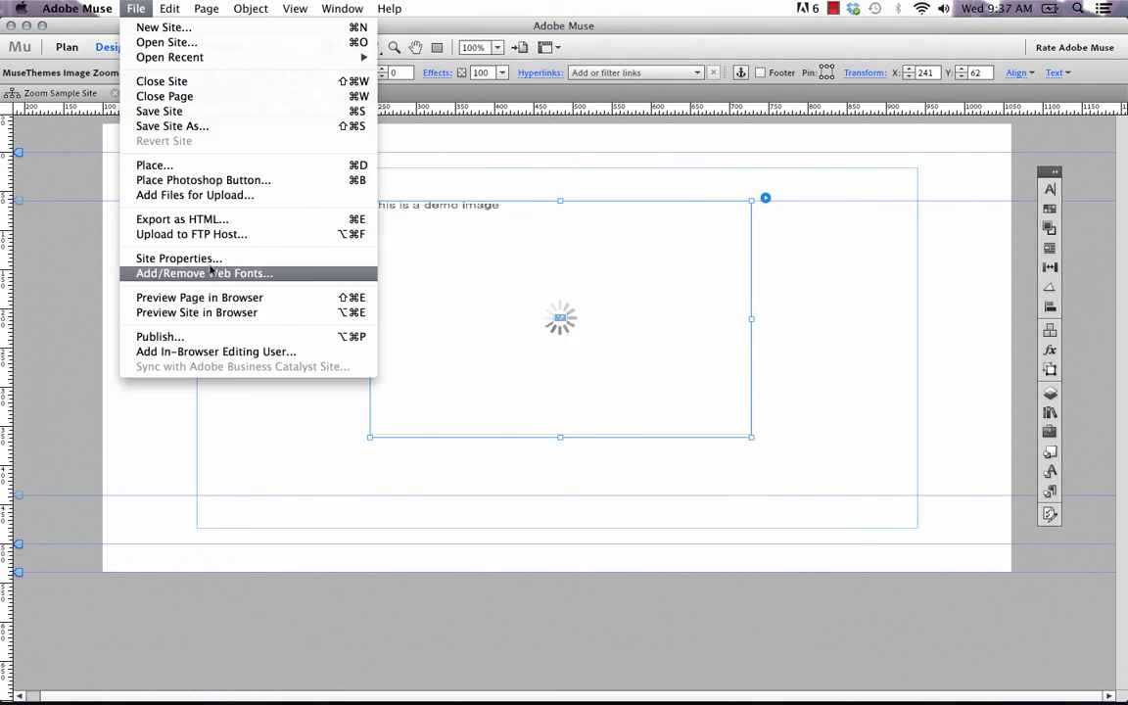
click(200, 297)
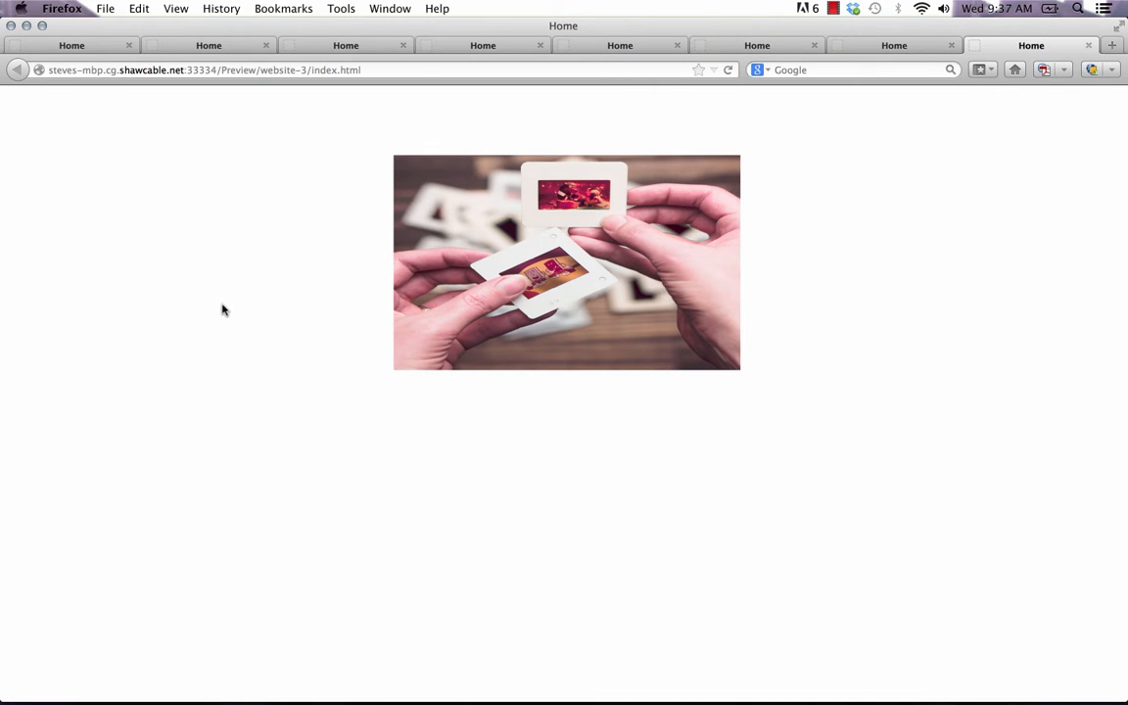
mouse_move(404, 297)
click(470, 675)
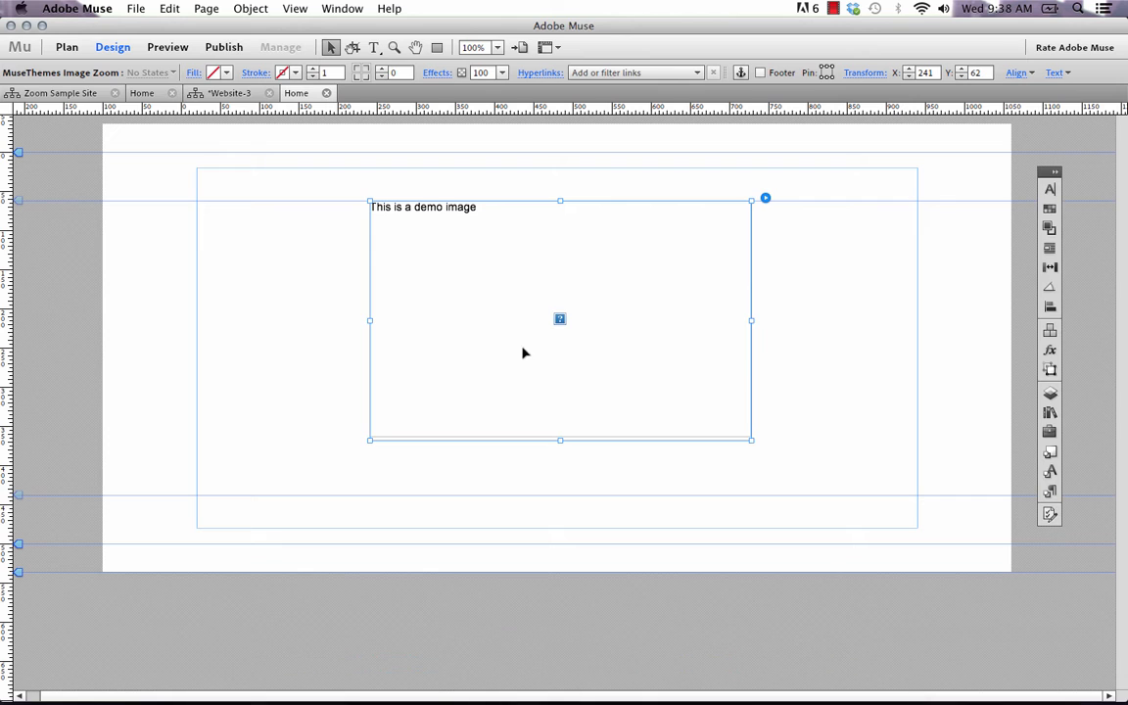
click(423, 584)
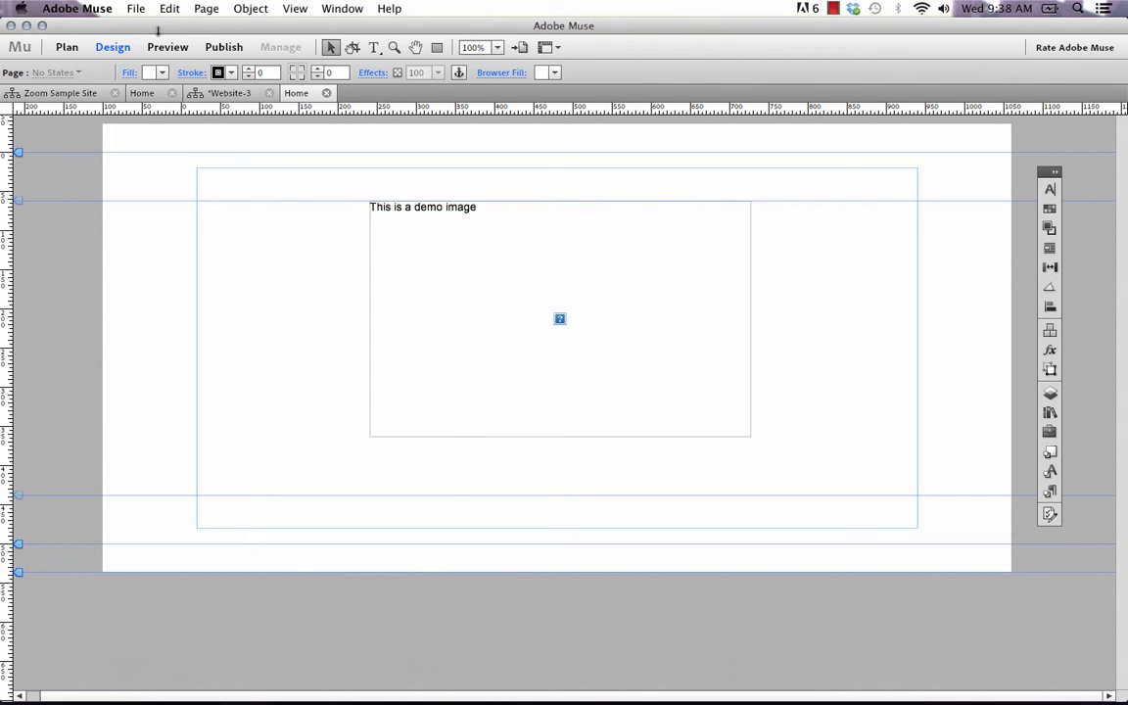
Add sample2.jpg from the Image Zoom folder to the site's files for upload, checking its quick preview first
click(135, 8)
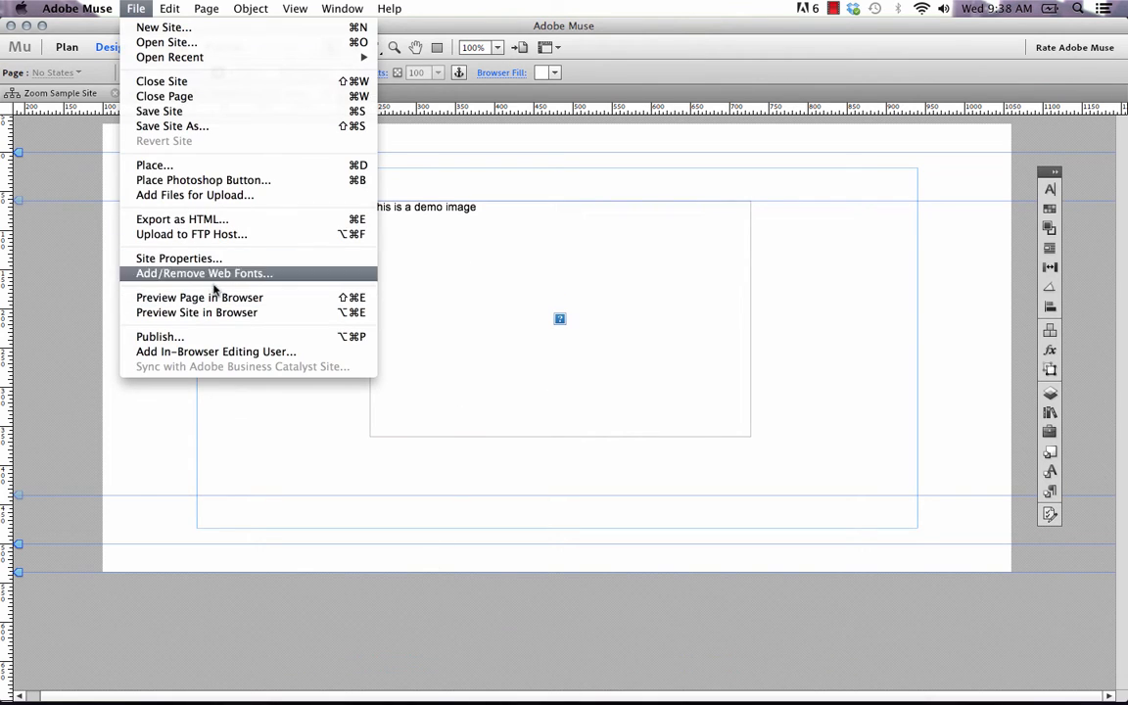
click(192, 194)
click(409, 173)
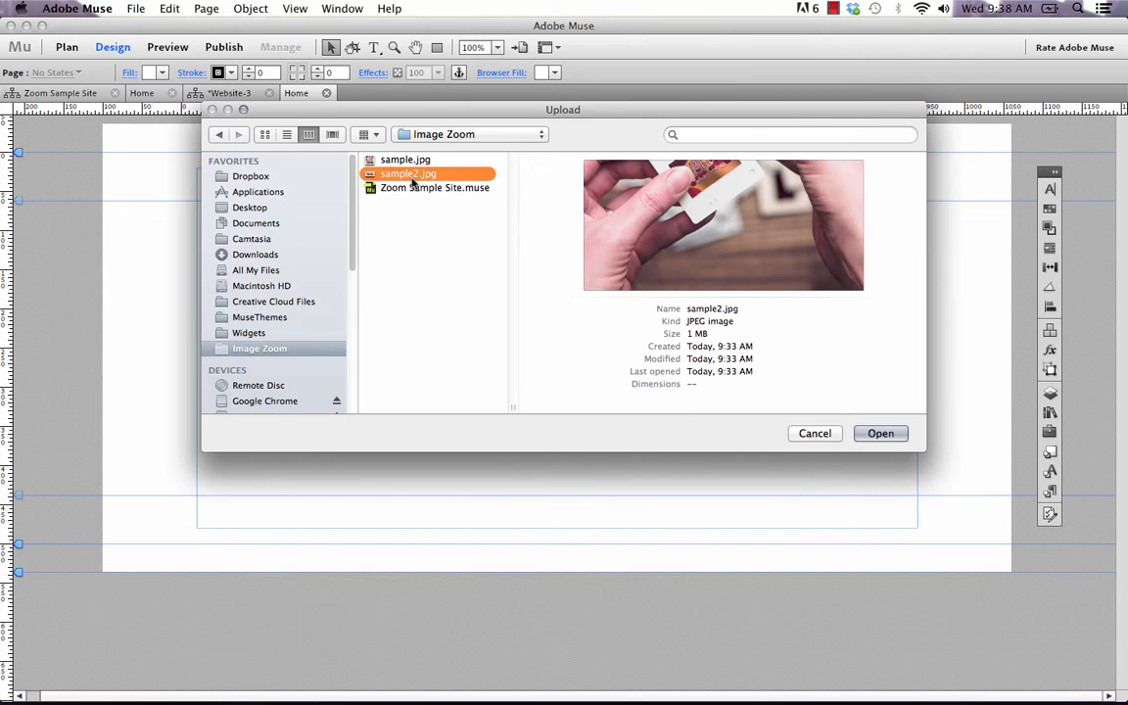
key(space)
key(space)
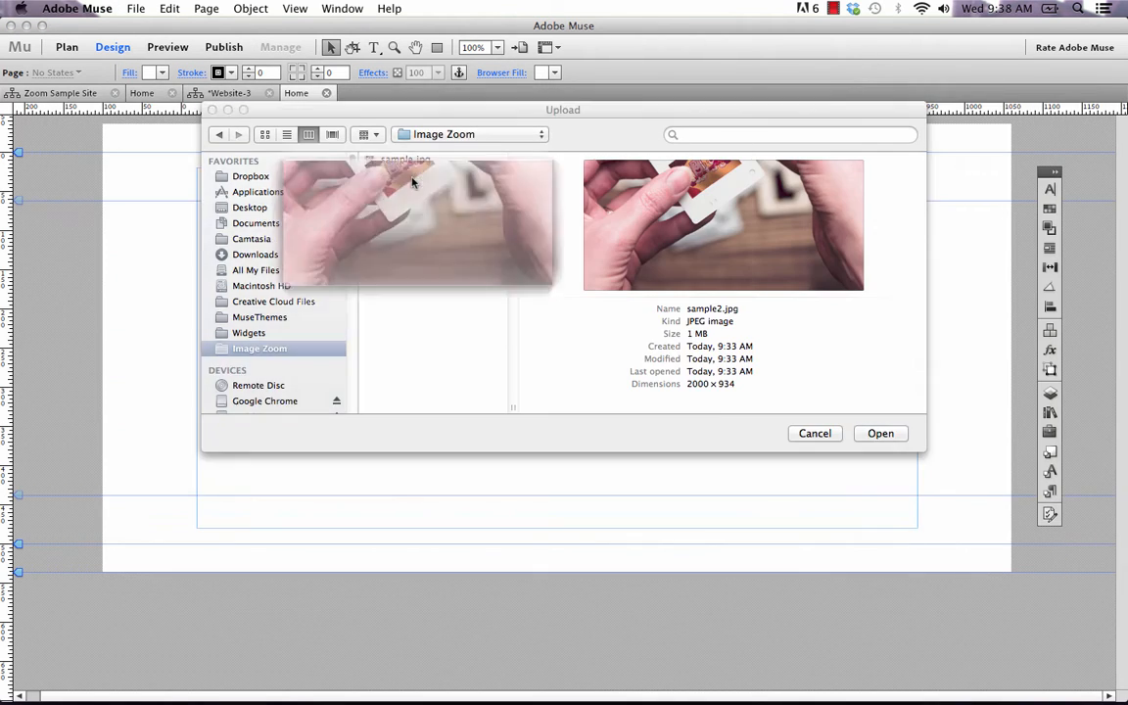
key(space)
key(space)
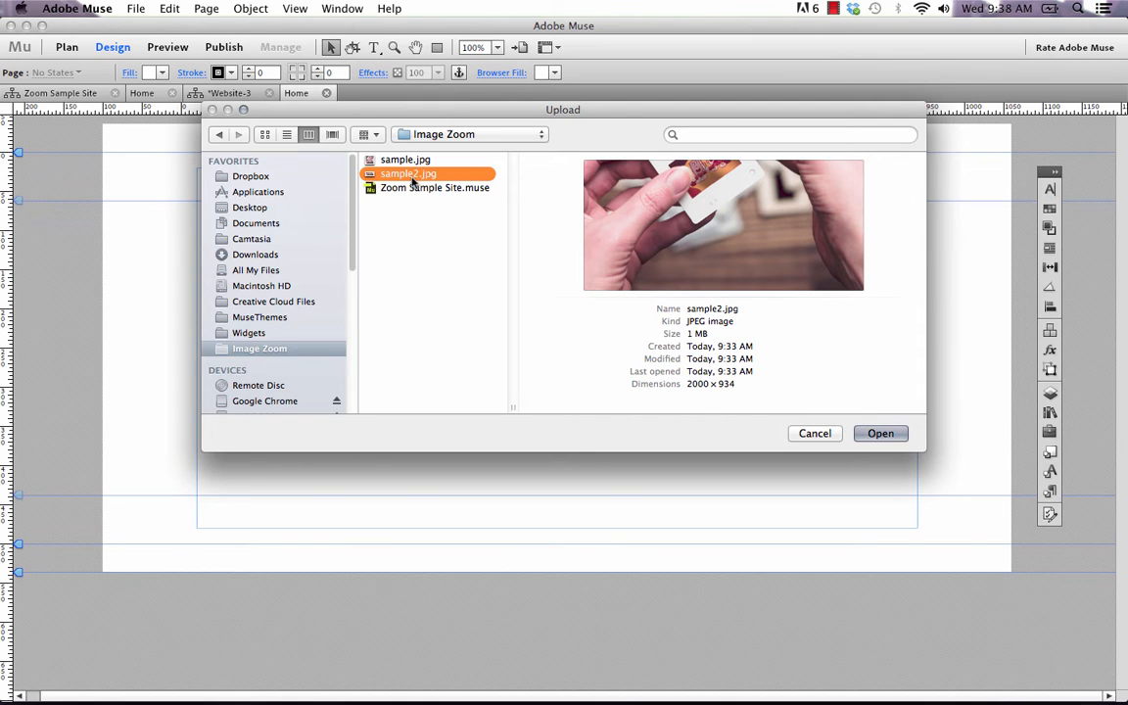
click(879, 434)
Move the Image Zoom widget to X 180, Y 71 and set its image filename to sample2.jpg
click(680, 254)
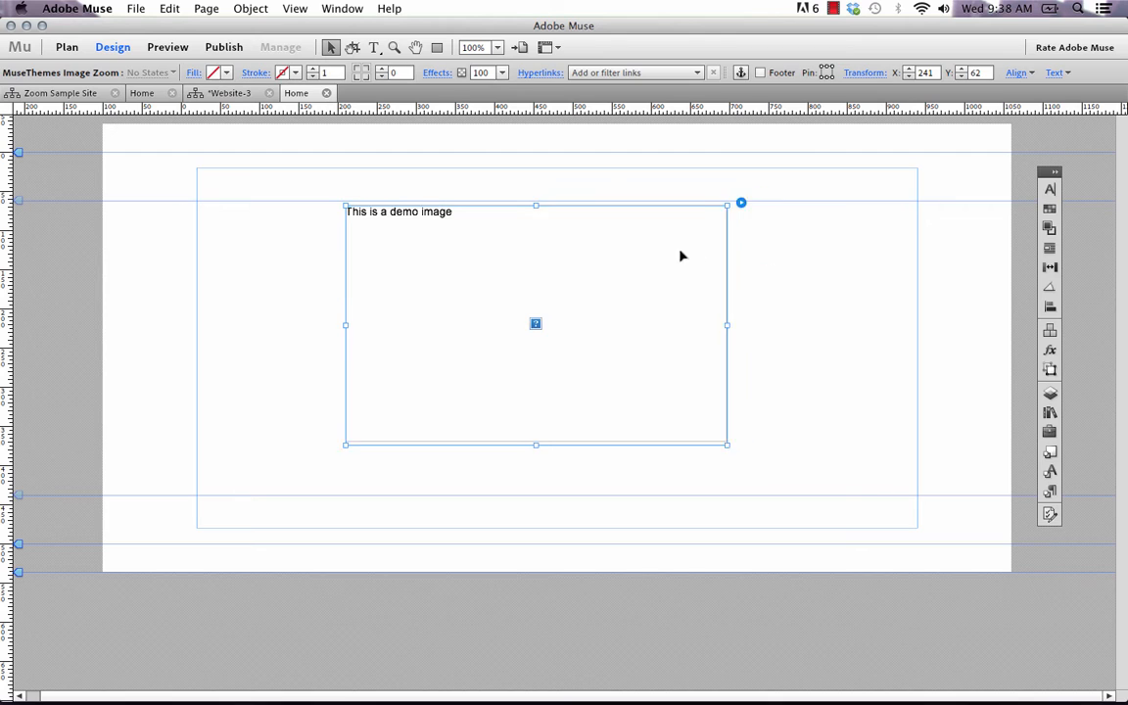
click(716, 207)
click(892, 230)
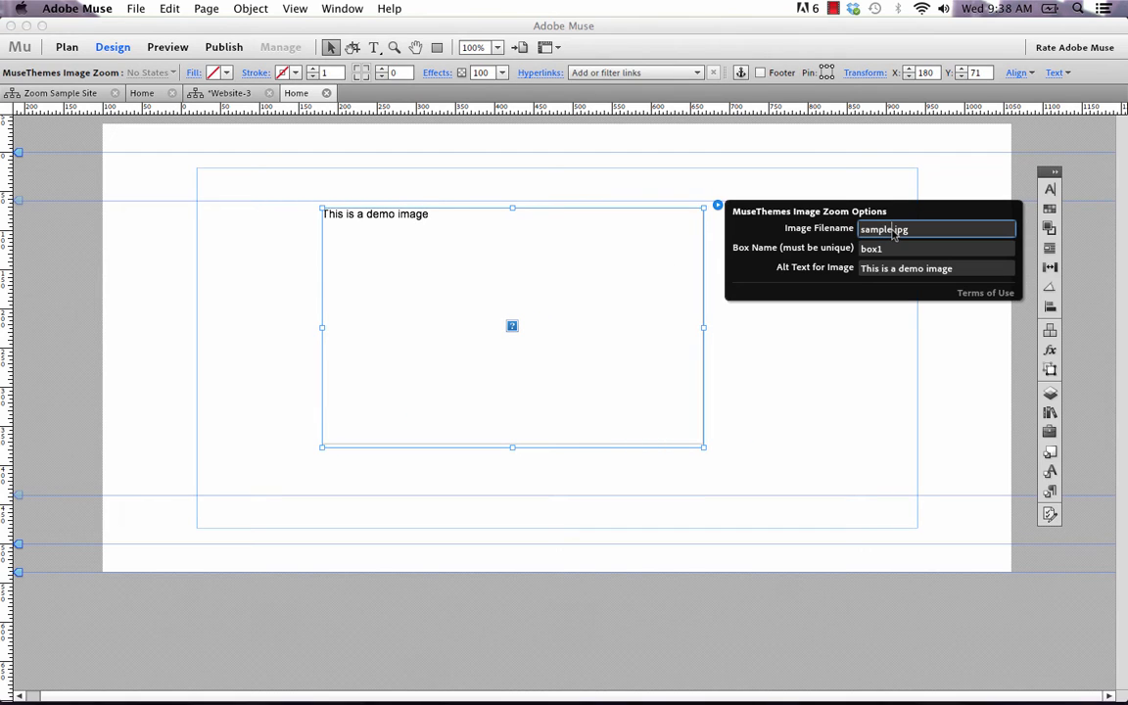
key(Return)
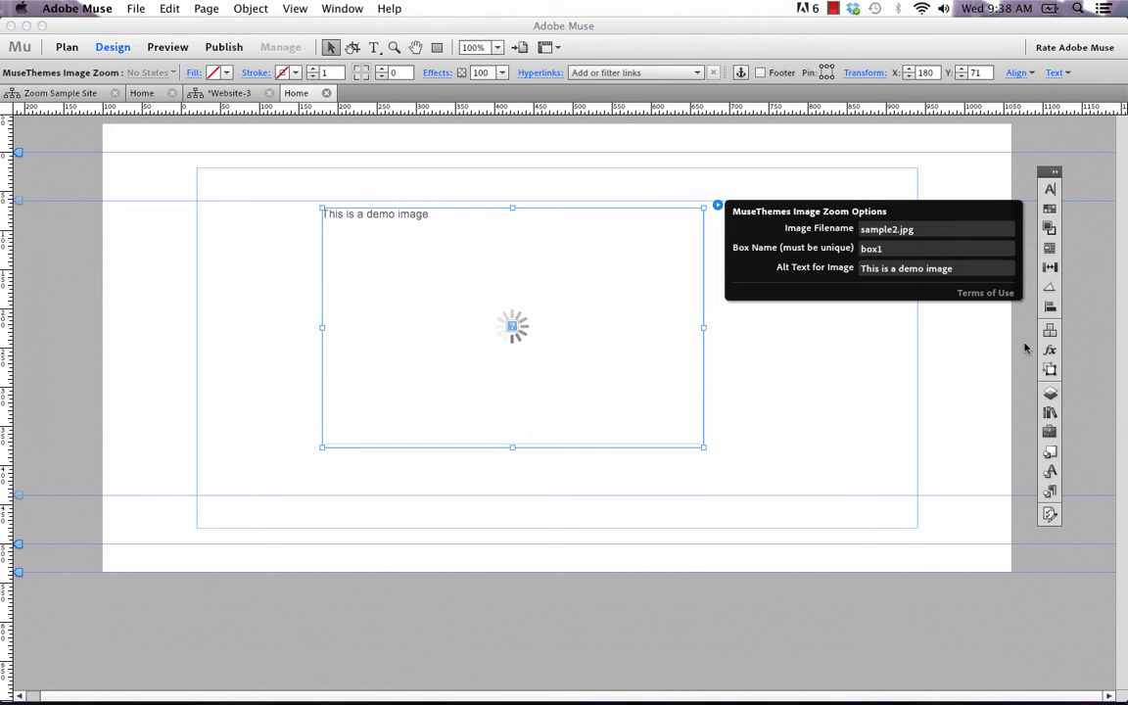
click(862, 419)
Preview the page in the browser to examine the sample2.jpg zoom image, and return to Adobe Muse
click(136, 8)
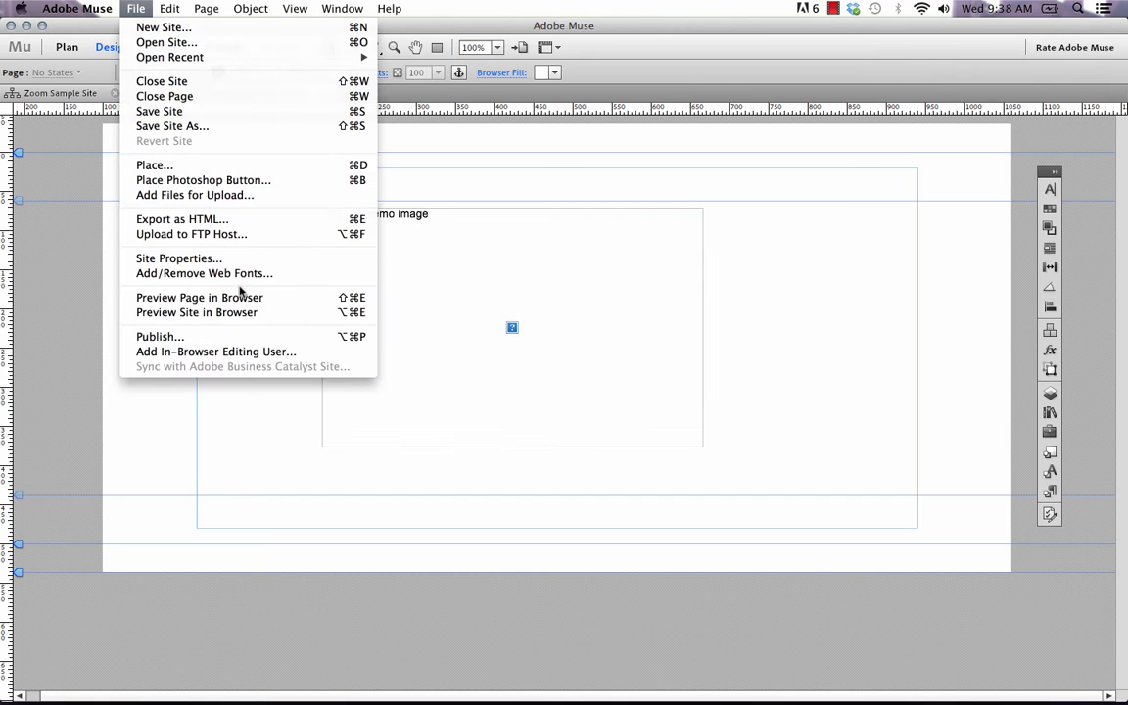
click(234, 310)
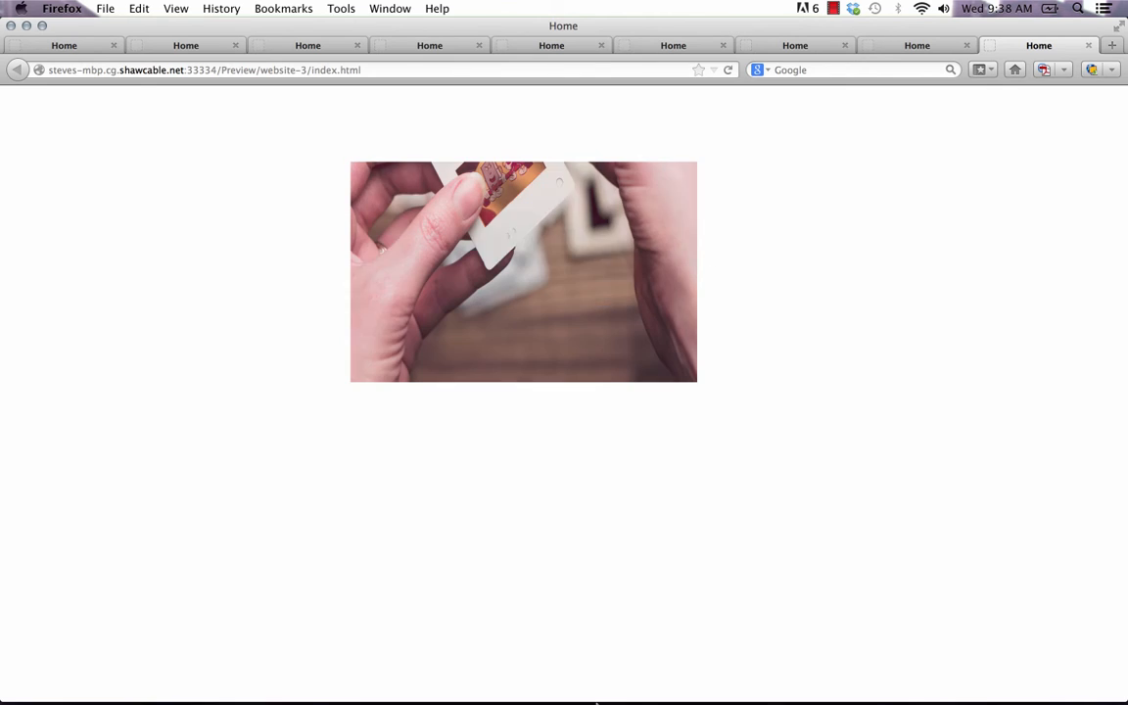
click(472, 675)
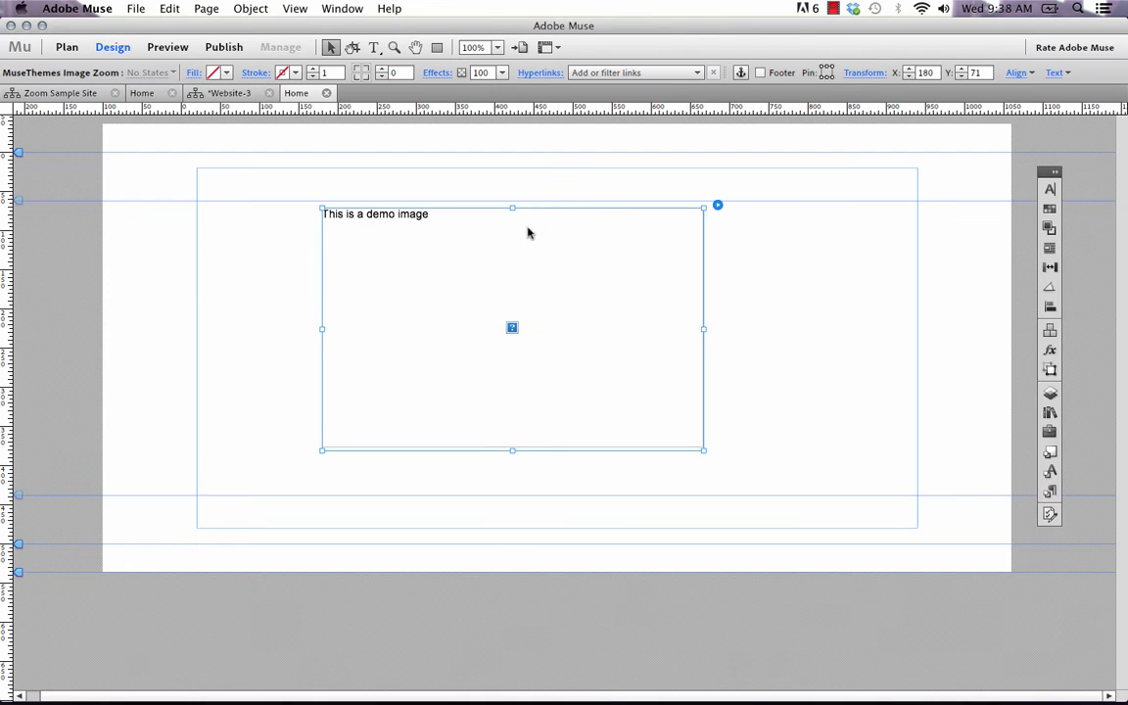
Set the Image Zoom widget's width to 500
click(866, 73)
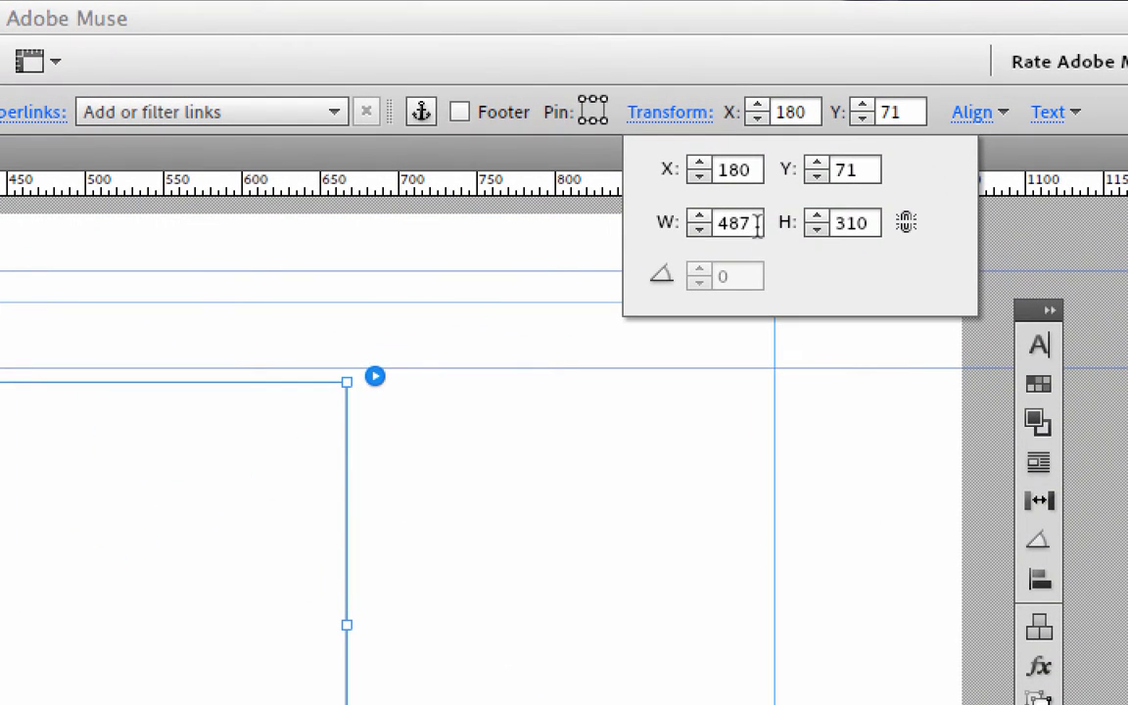
drag(647, 222, 800, 222)
text(500)
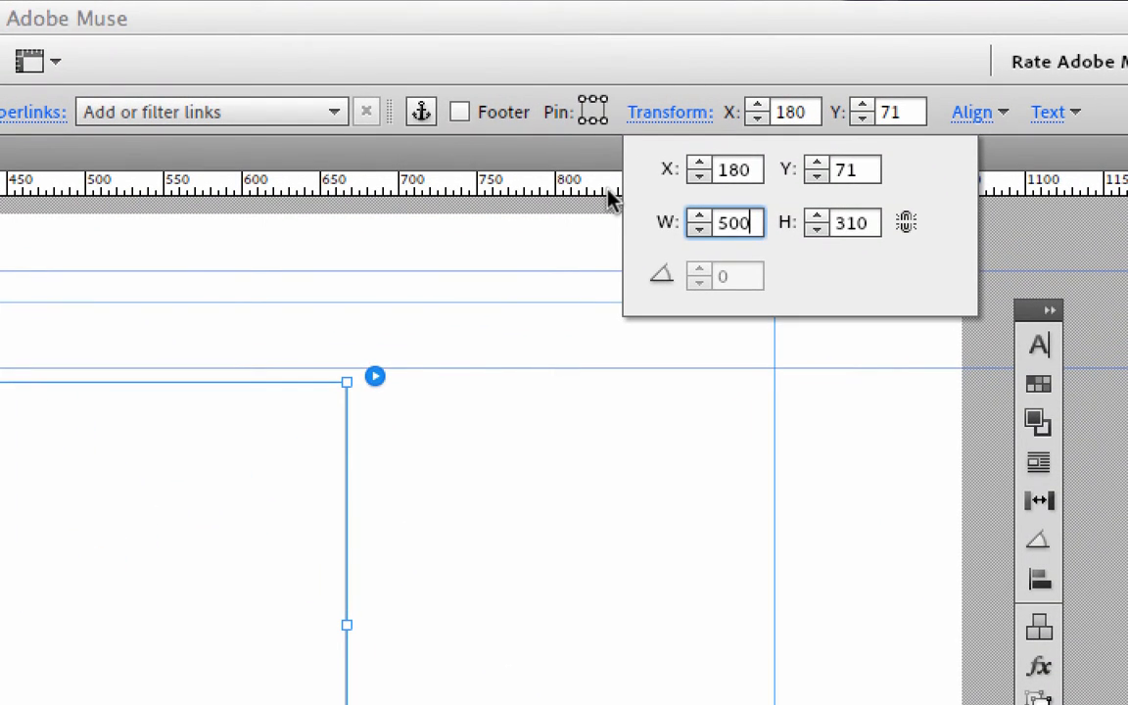
key(Tab)
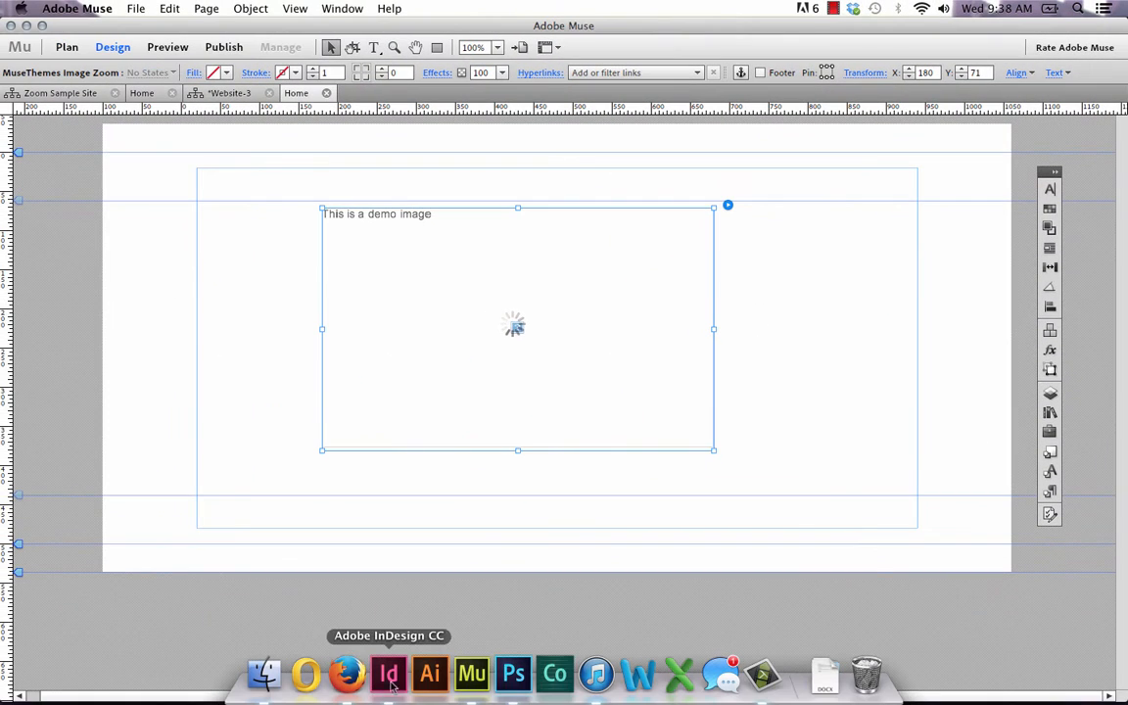
Switch to Photoshop, read the image's proportional height for a 500-pixel width in Image Size, cancel, and return to Adobe Muse
click(513, 674)
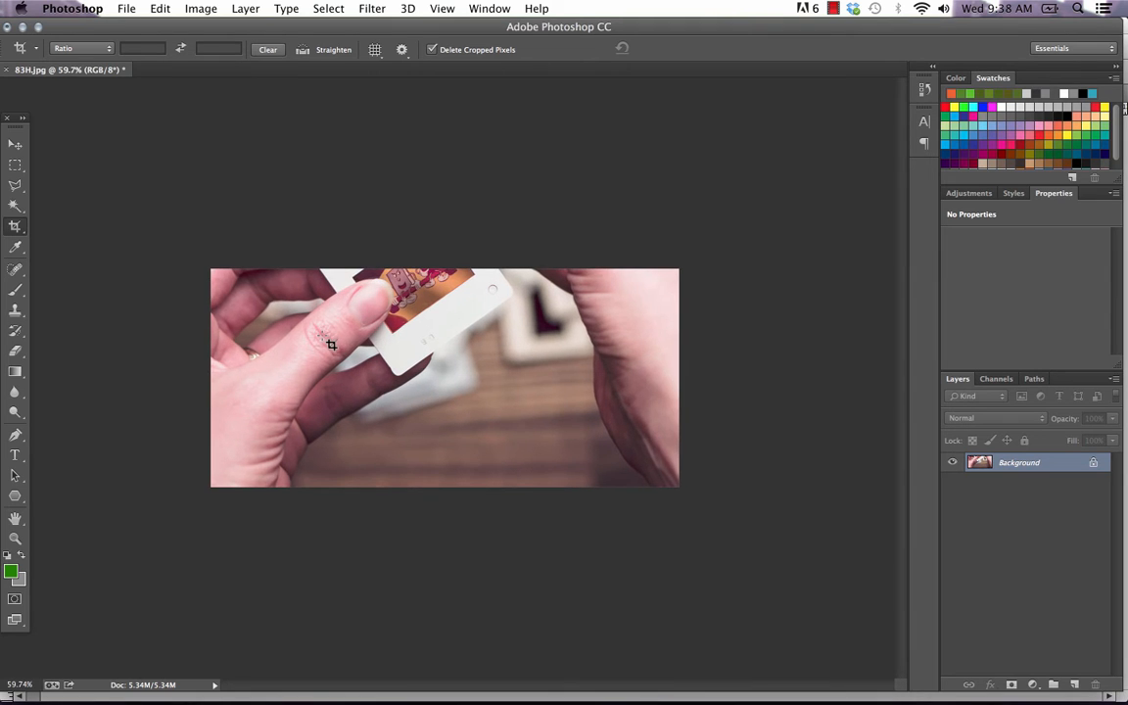
scroll(331, 344, up, 1)
click(201, 9)
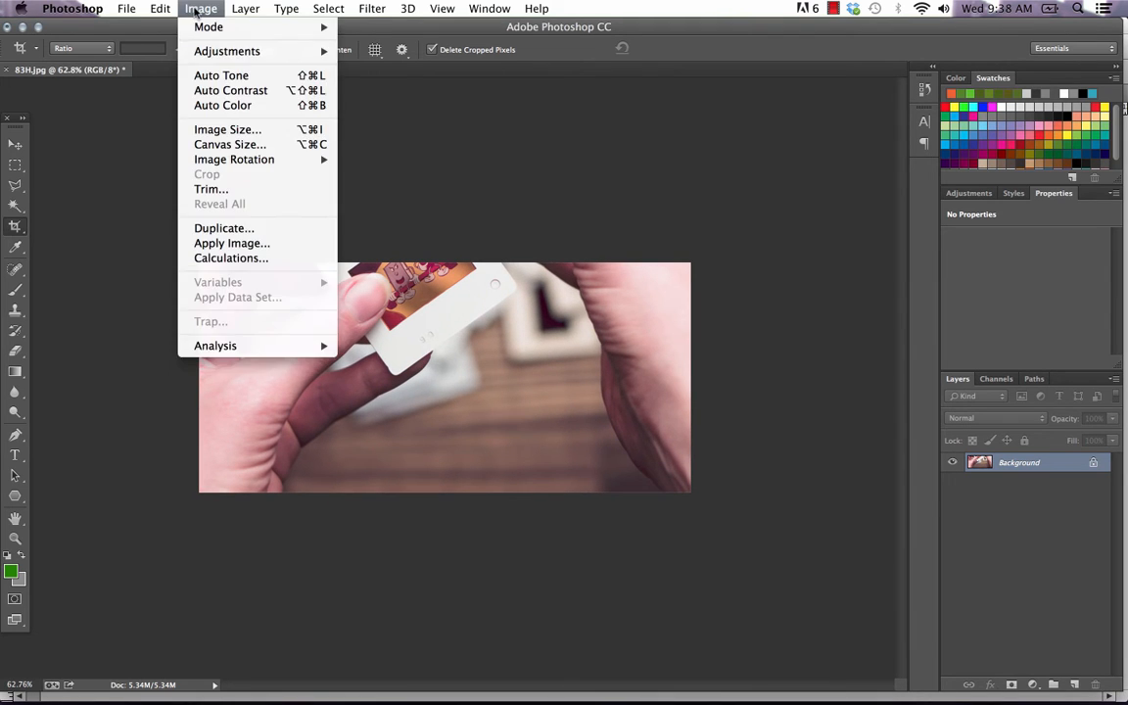
click(250, 132)
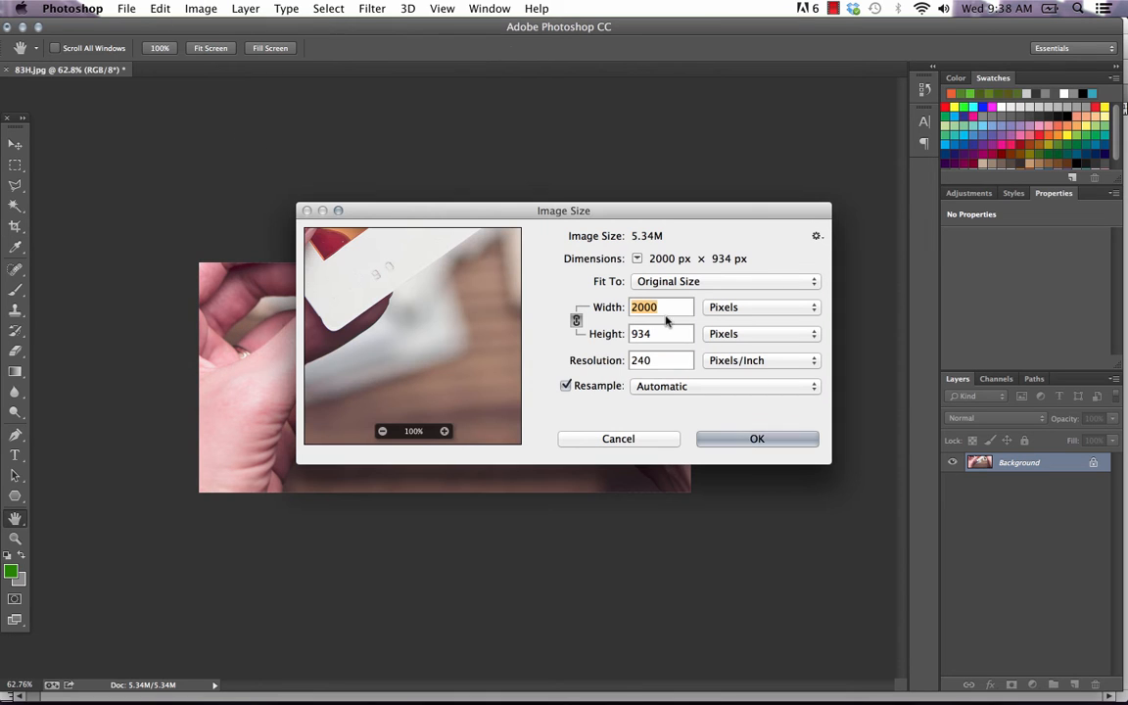
text(500)
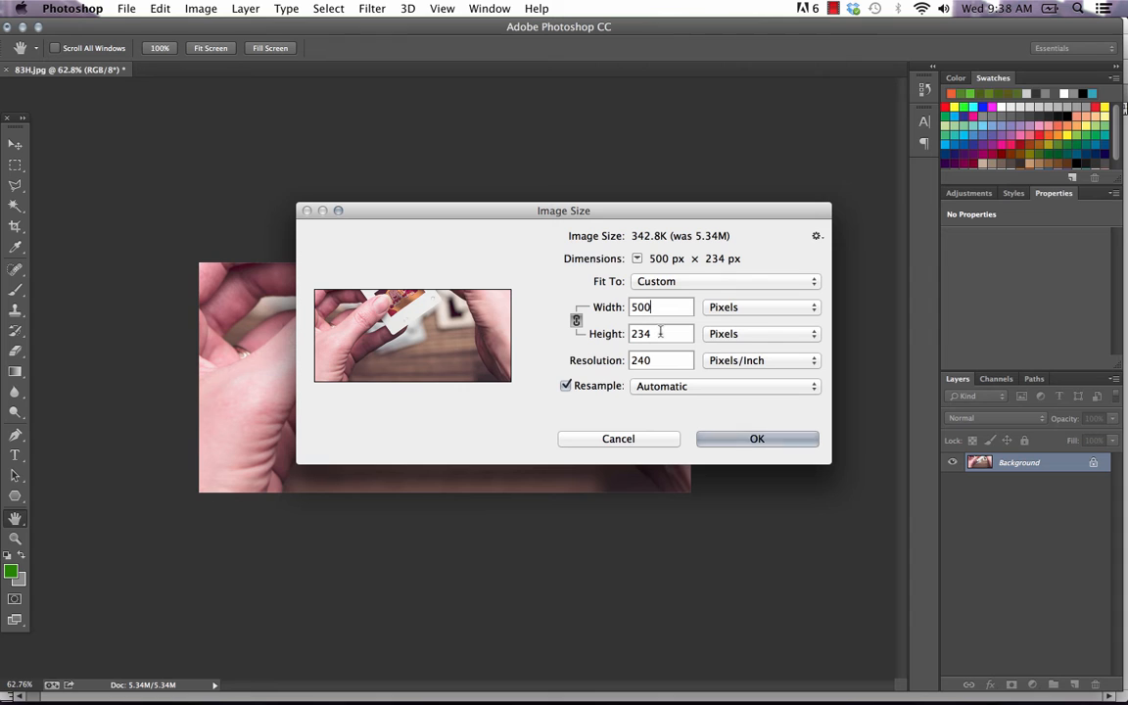
click(657, 440)
key(c)
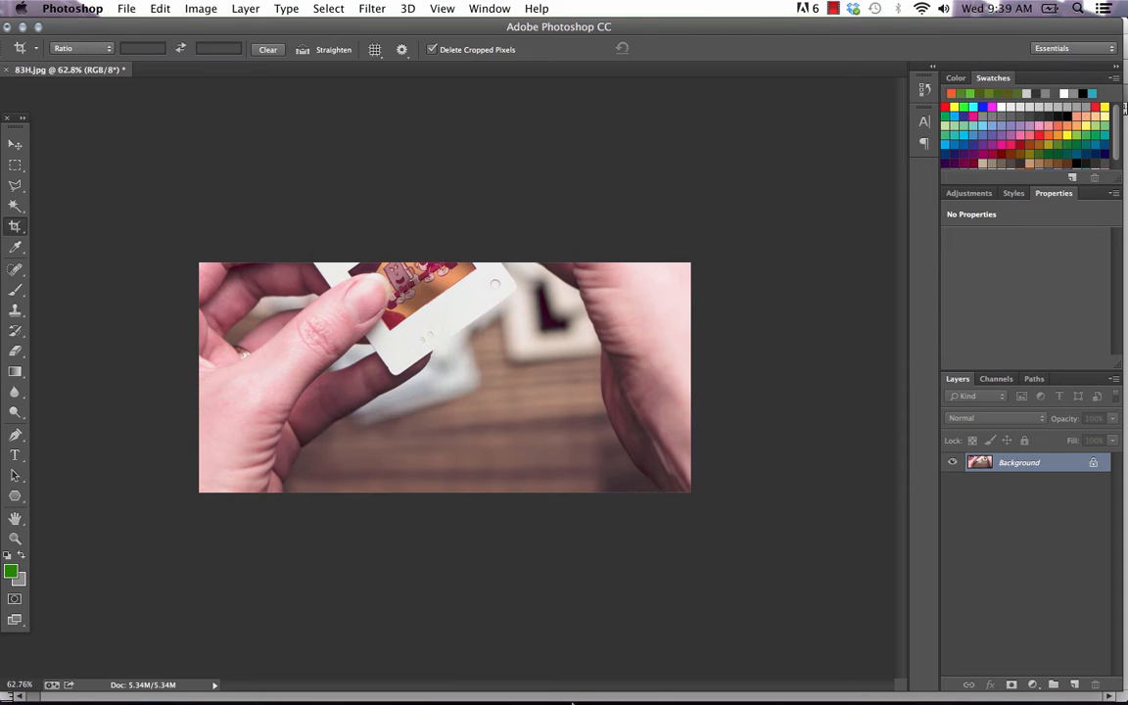
mouse_move(549, 695)
click(468, 677)
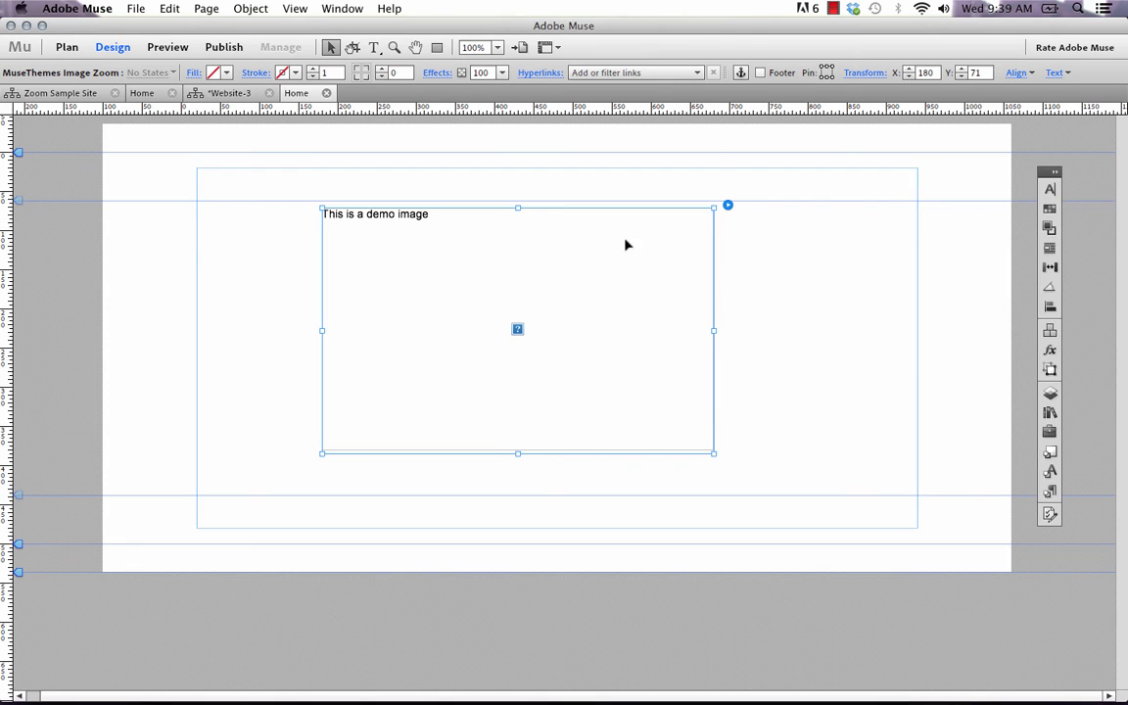
Shorten the Image Zoom widget from its lower edge to match the image's 500 × 234 px proportions
drag(518, 453, 518, 412)
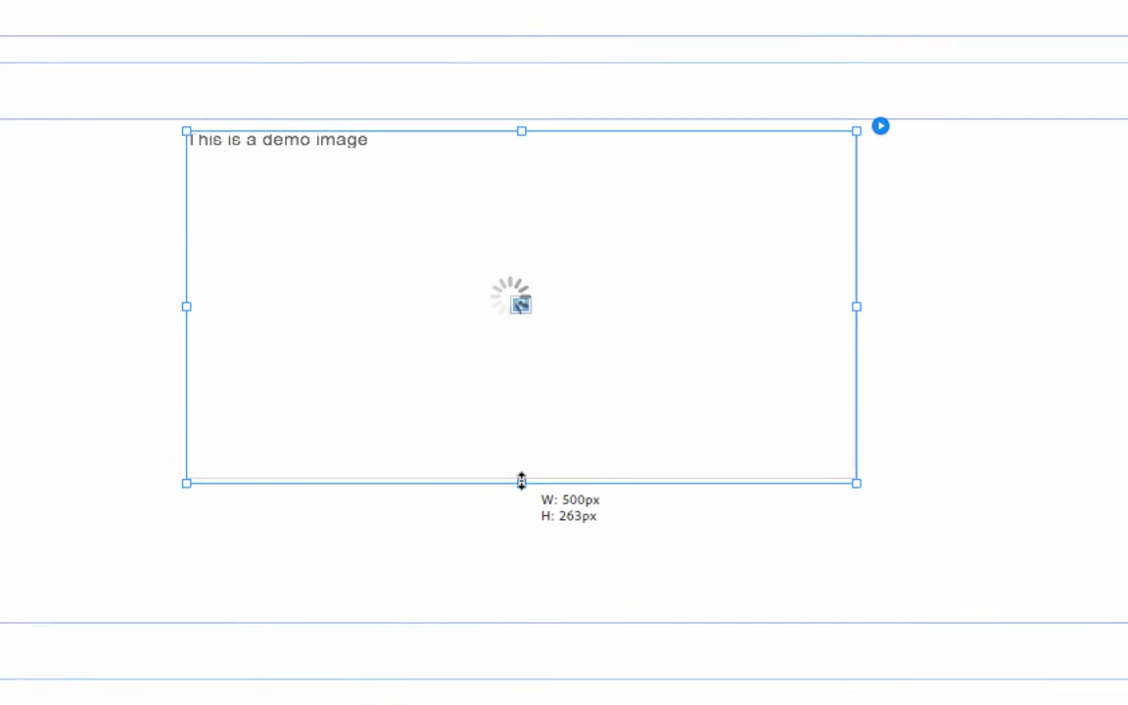
drag(520, 480, 521, 447)
click(479, 530)
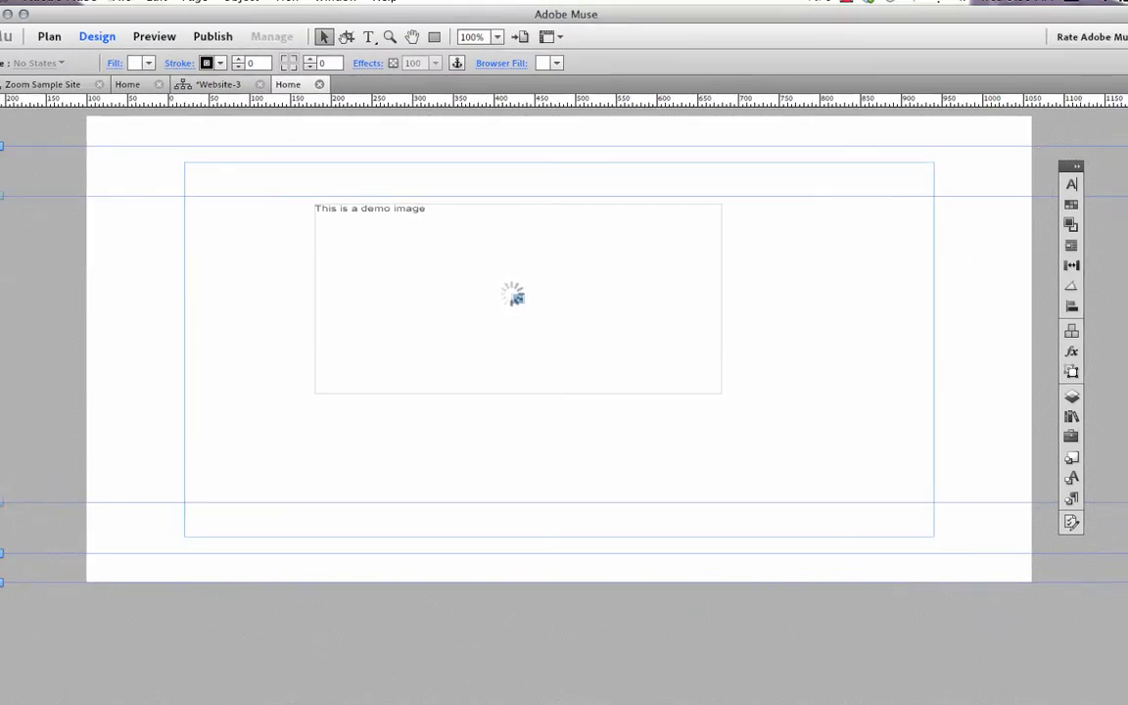
Preview the page in the browser to examine the proportions of the resized zoom image, and return to Adobe Muse
click(135, 8)
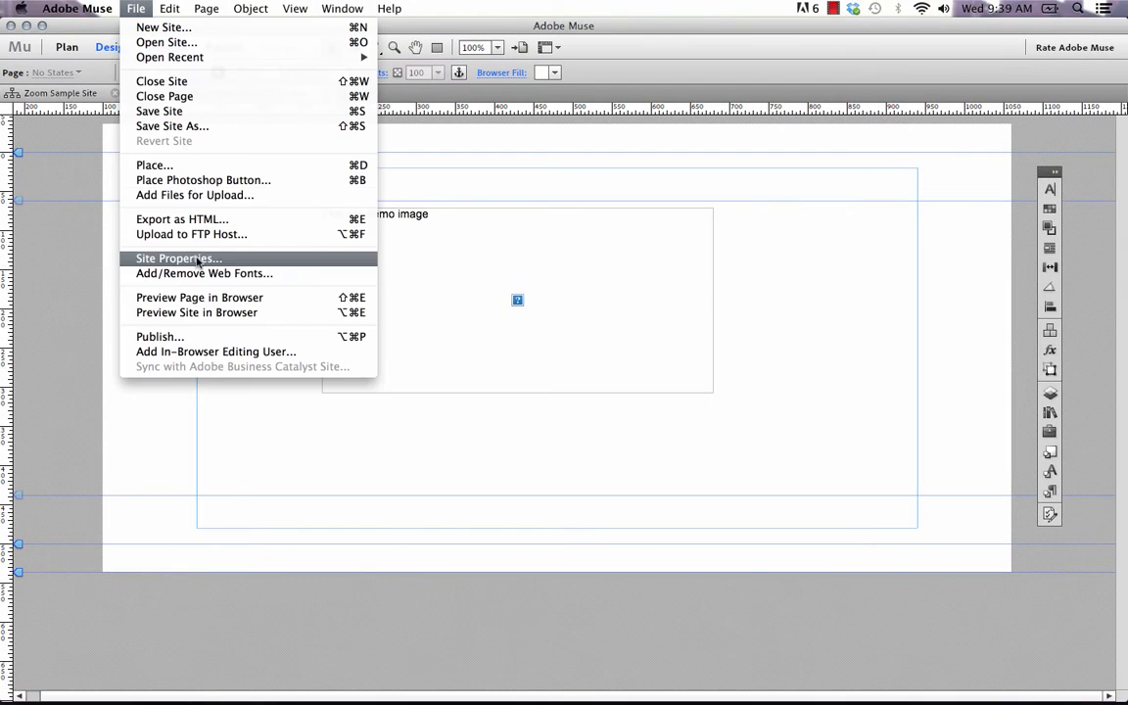
click(202, 298)
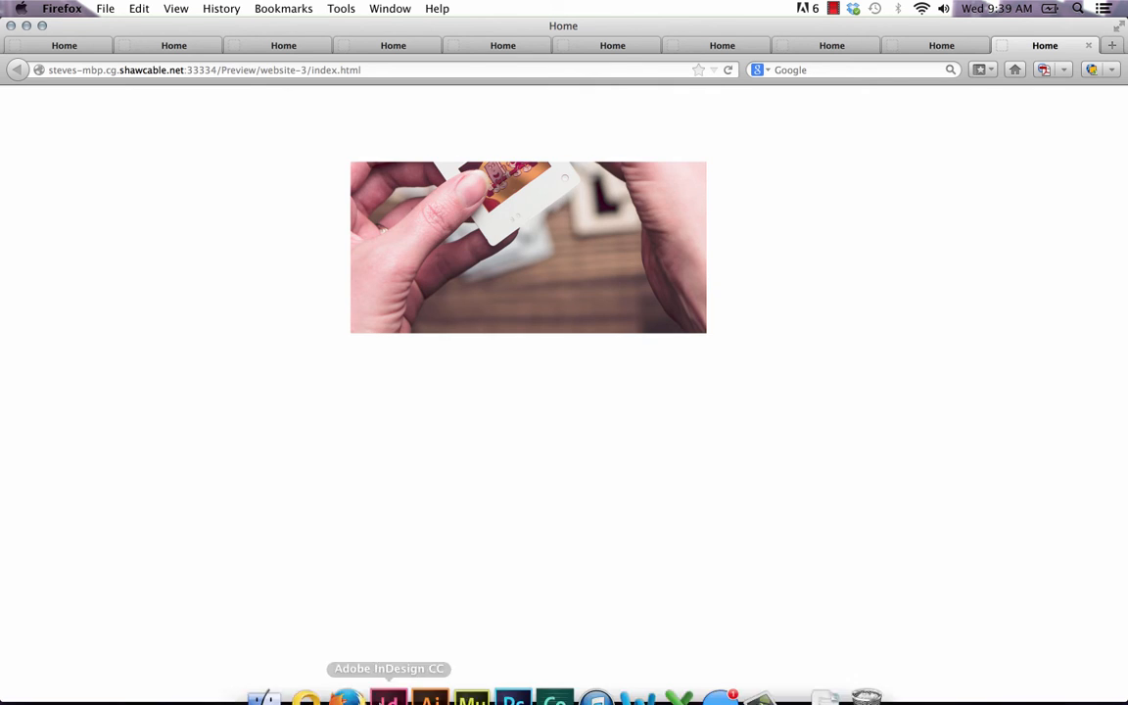
click(471, 676)
Examine the Image Zoom widget's options and Terms of Use, and move the widget to X 38, Y 79
click(673, 223)
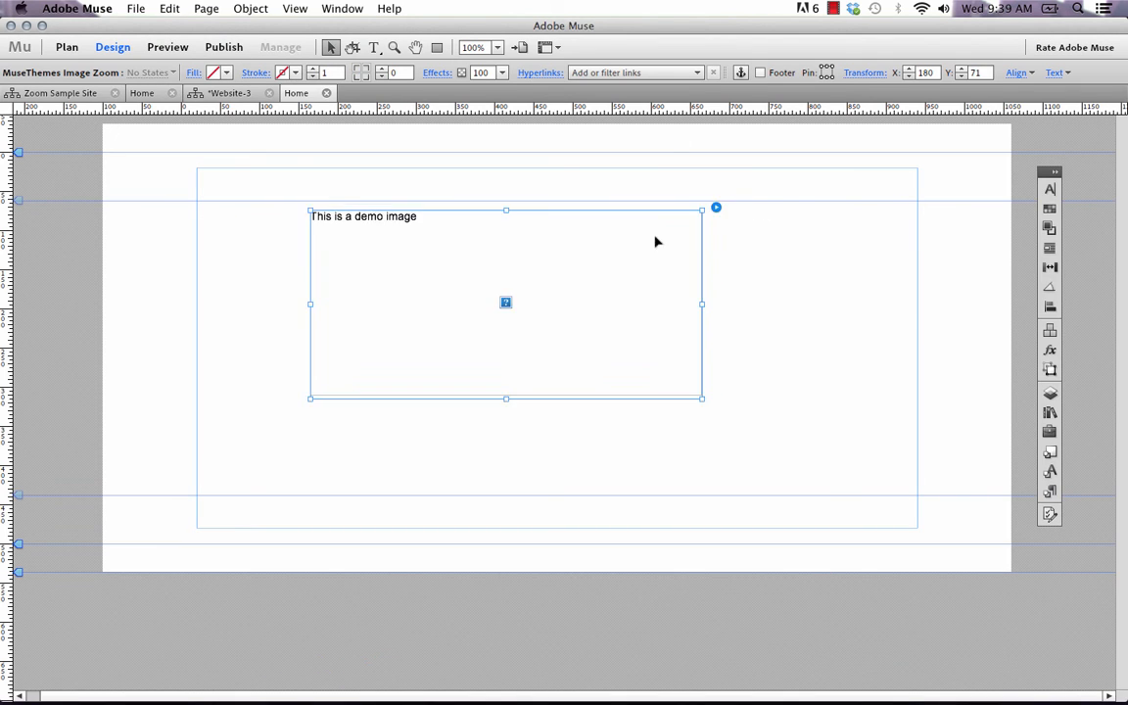
click(644, 216)
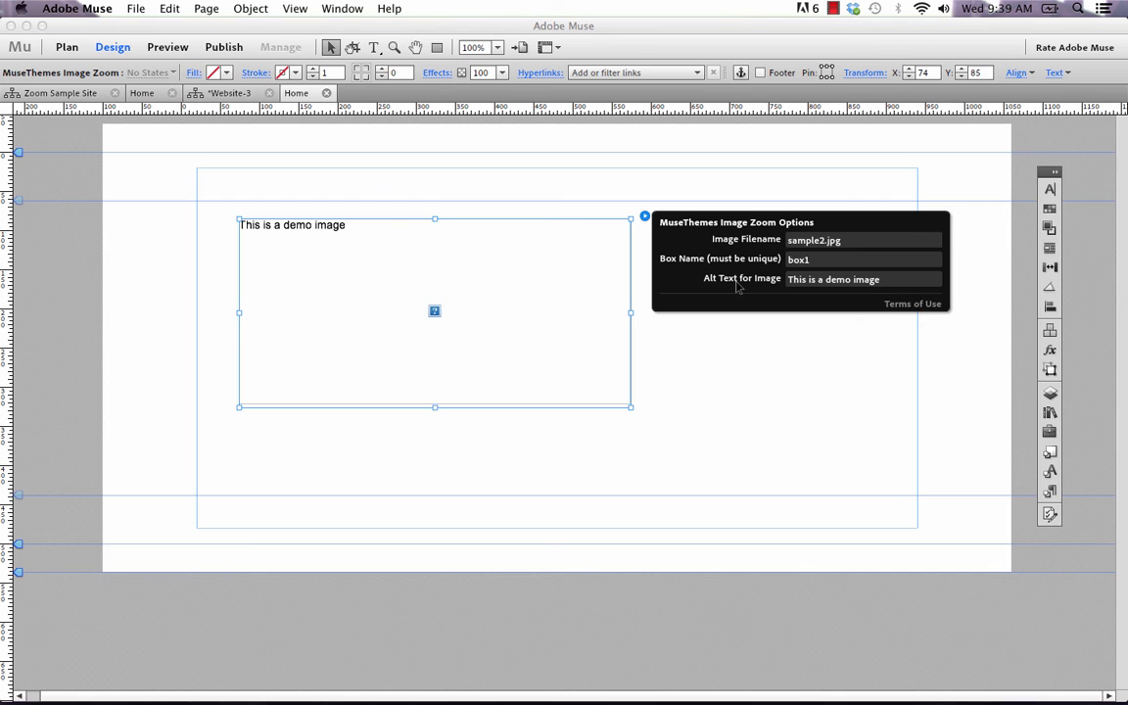
click(912, 304)
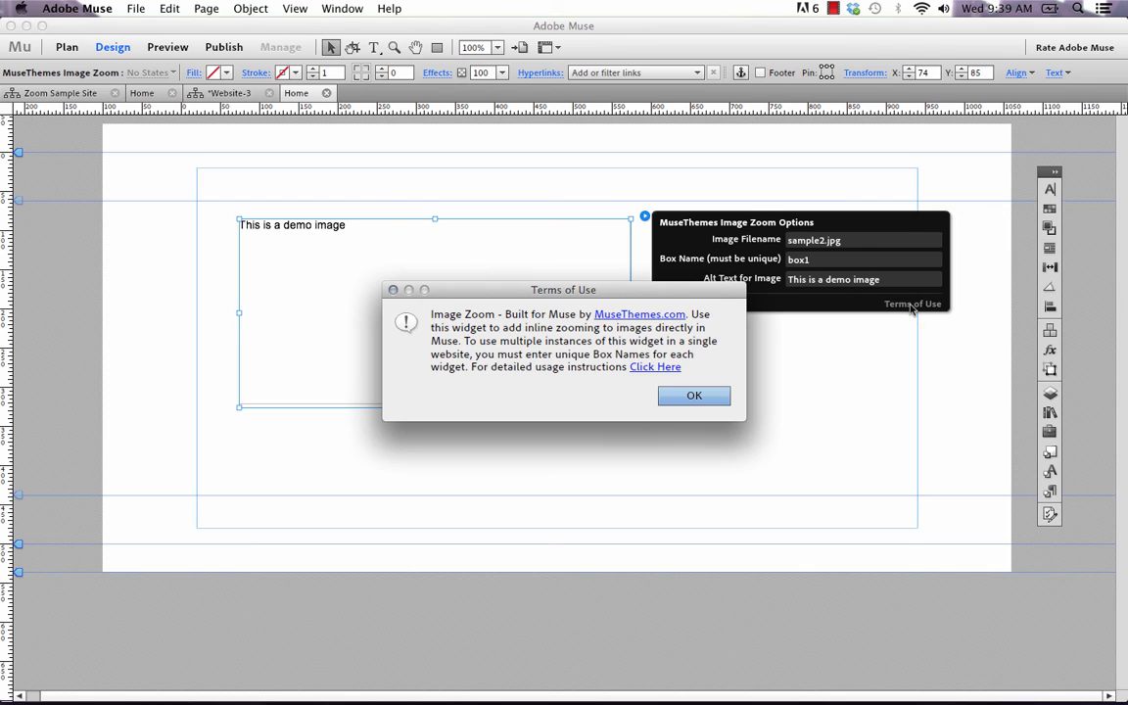
click(692, 397)
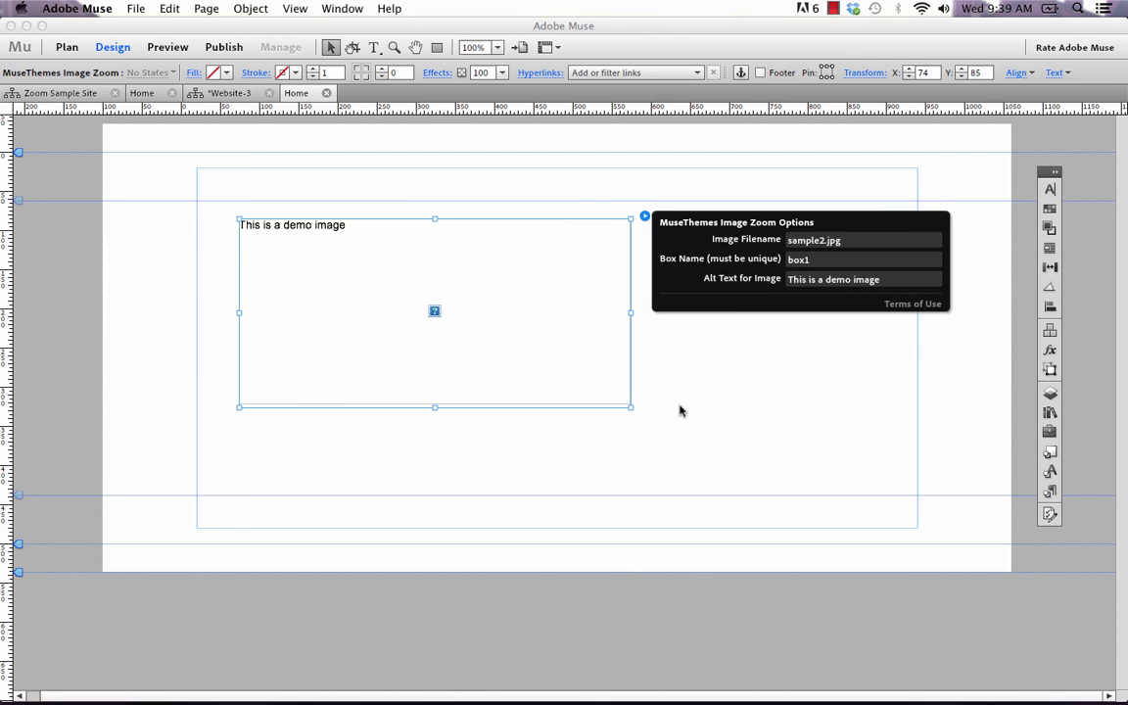
mouse_move(574, 353)
mouse_down()
mouse_move(522, 354)
mouse_move(554, 357)
mouse_up()
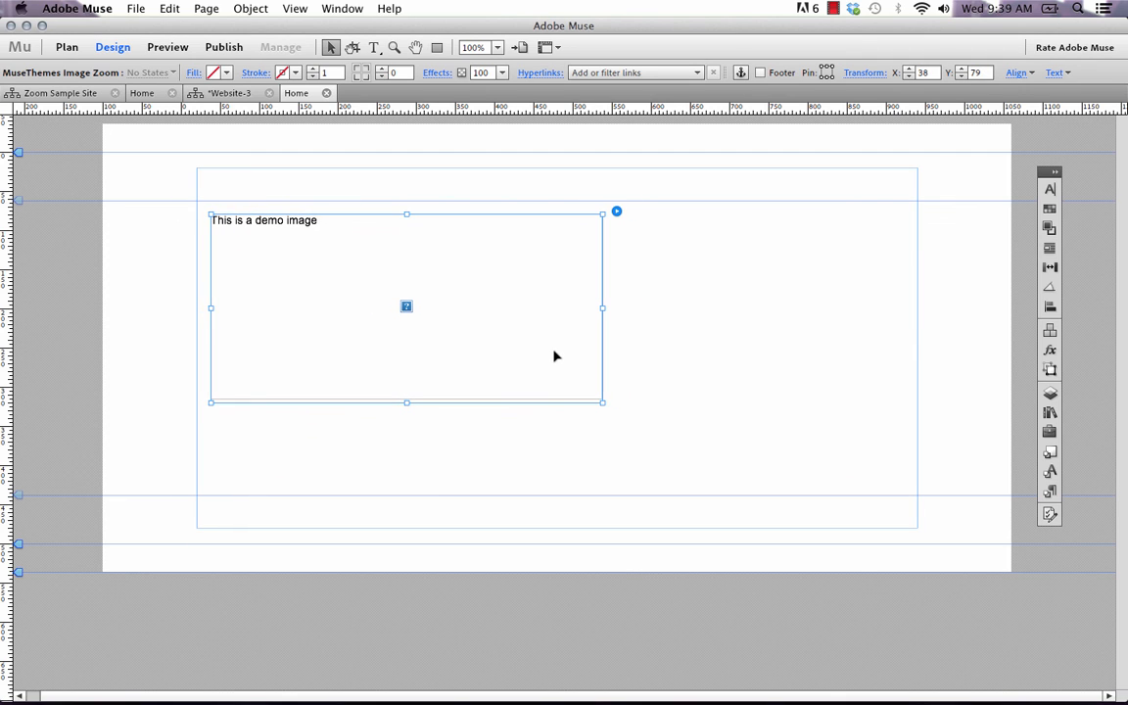